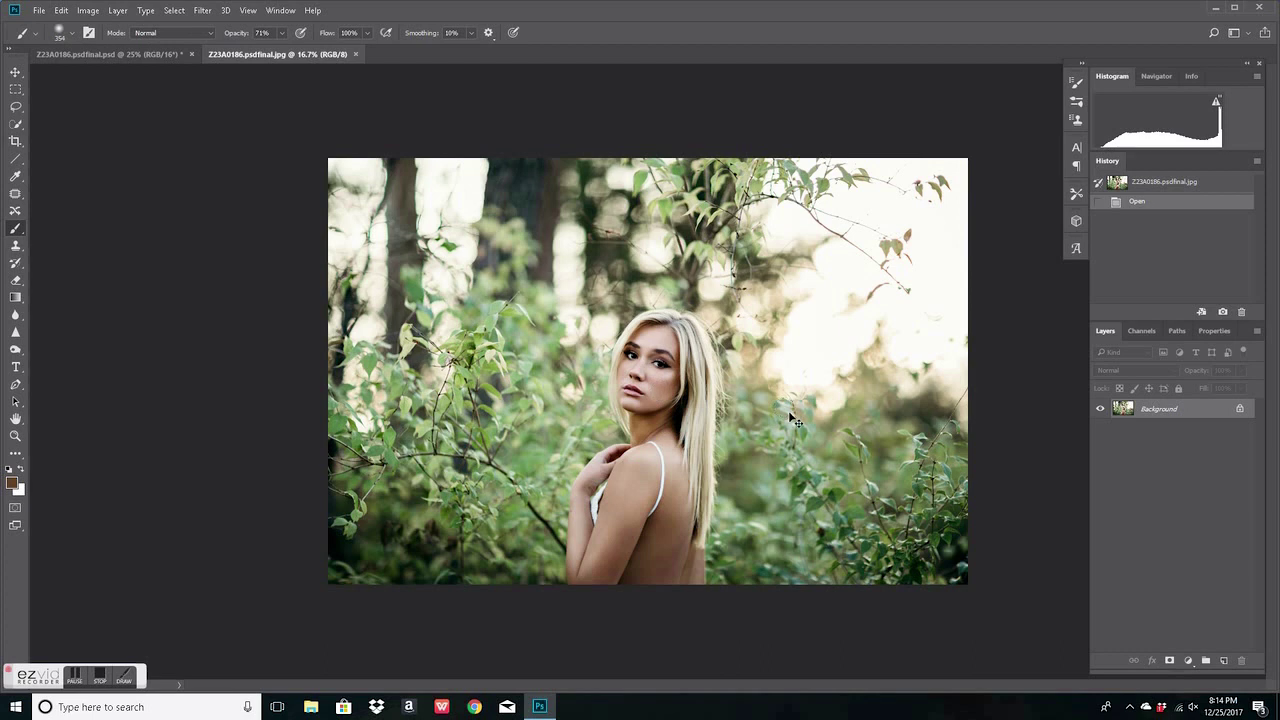
- Zoom the jpg portrait to 100% on the model's face
key("ctrl+1")
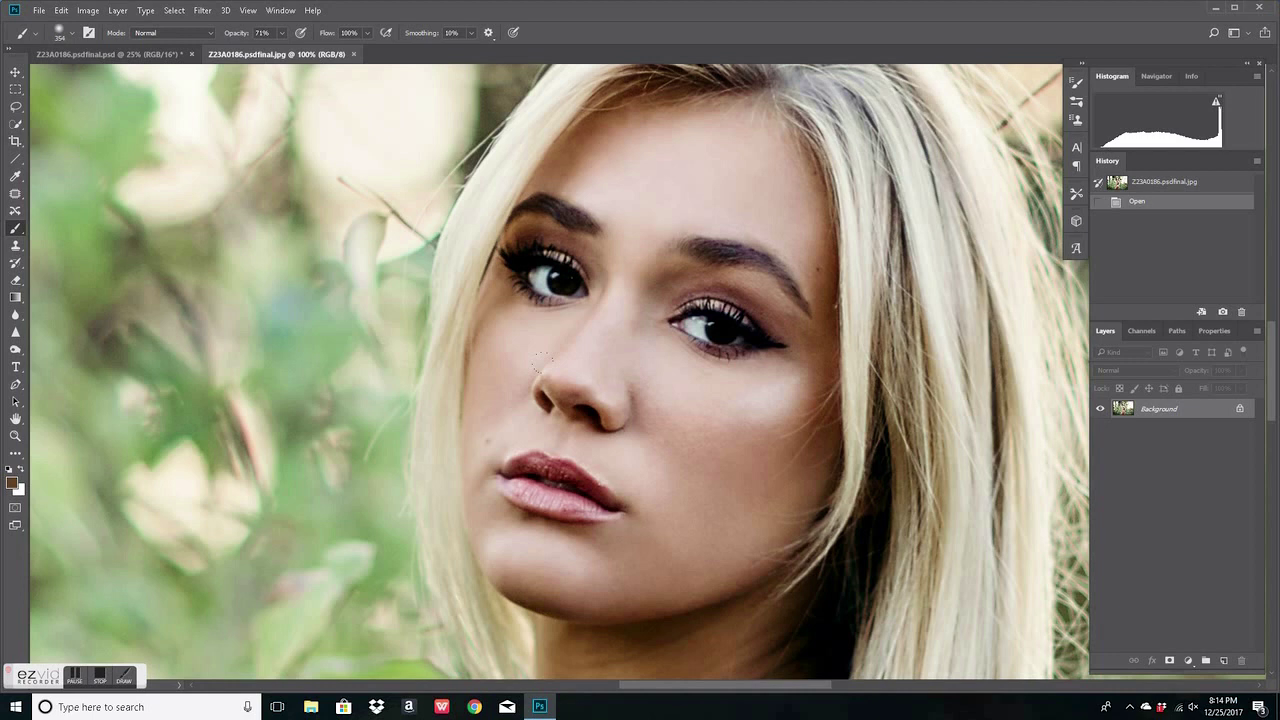
- Switch to the edited psd version and zoom it to 100%
key("ctrl+minus")
key("ctrl+minus")
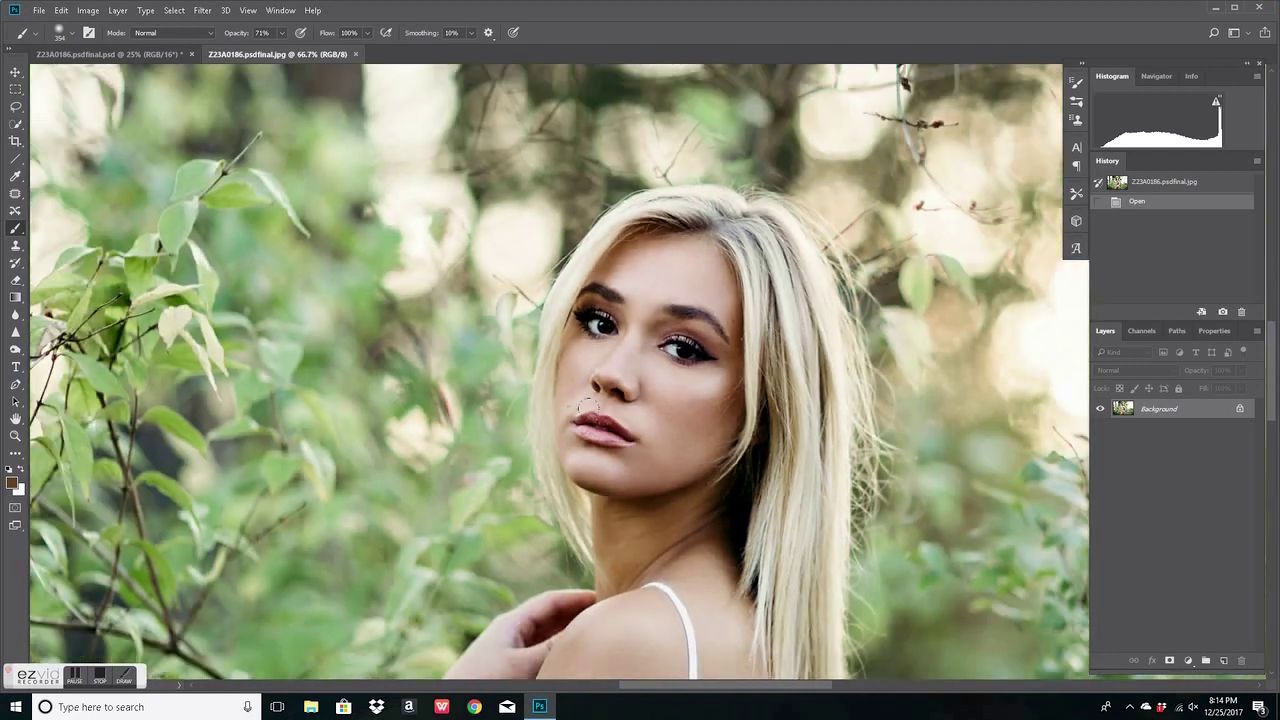
left_click(159, 53)
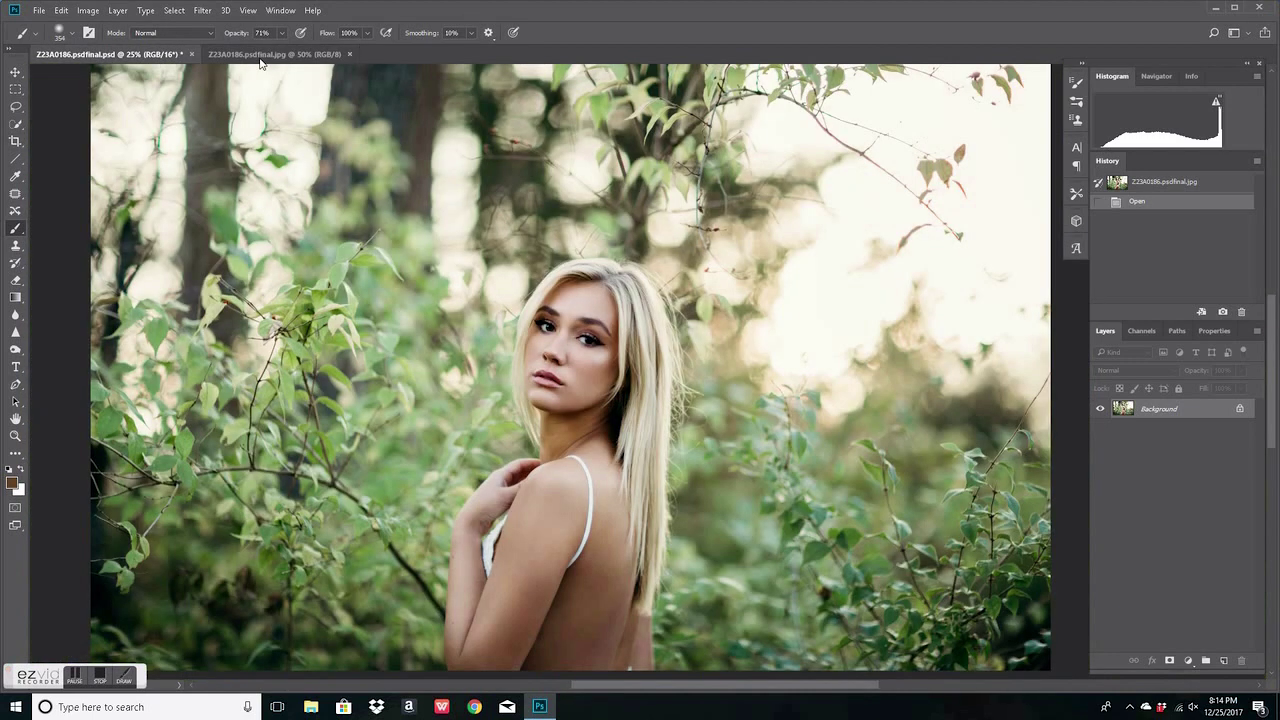
key("ctrl+plus")
key("ctrl+plus")
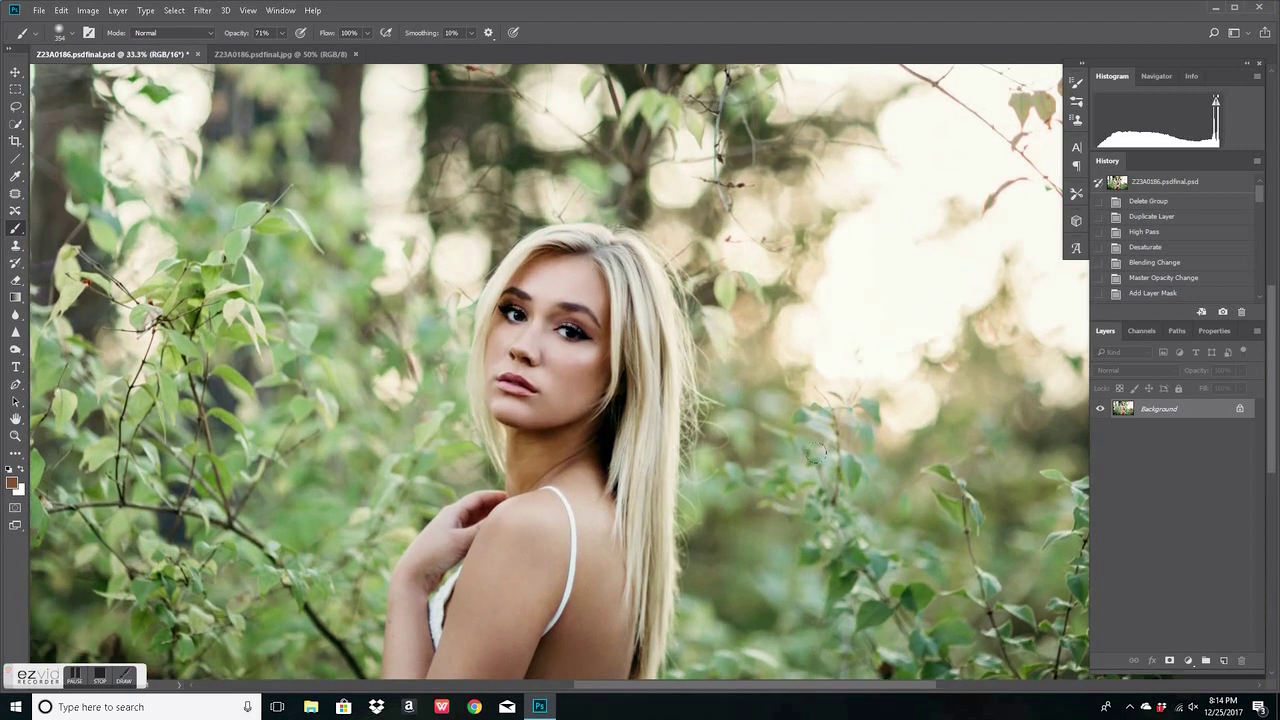
key("ctrl+plus")
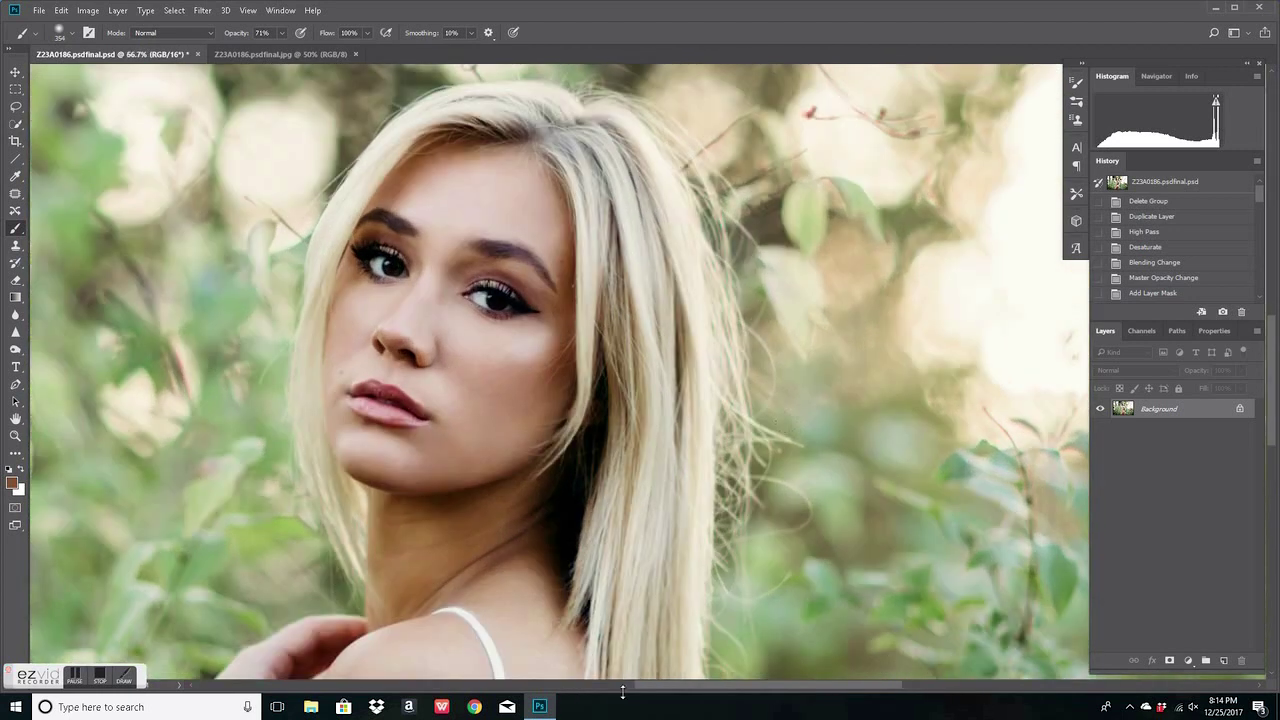
left_click_drag(663, 688, 628, 686)
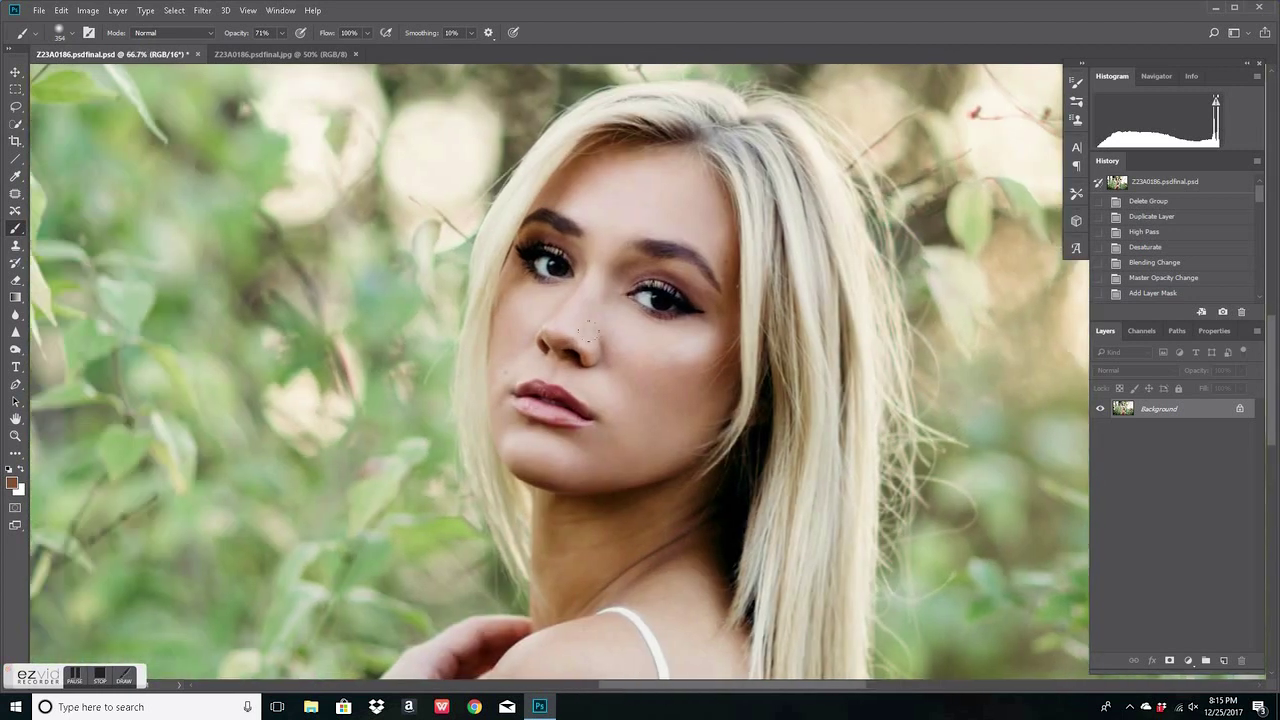
key("ctrl+plus")
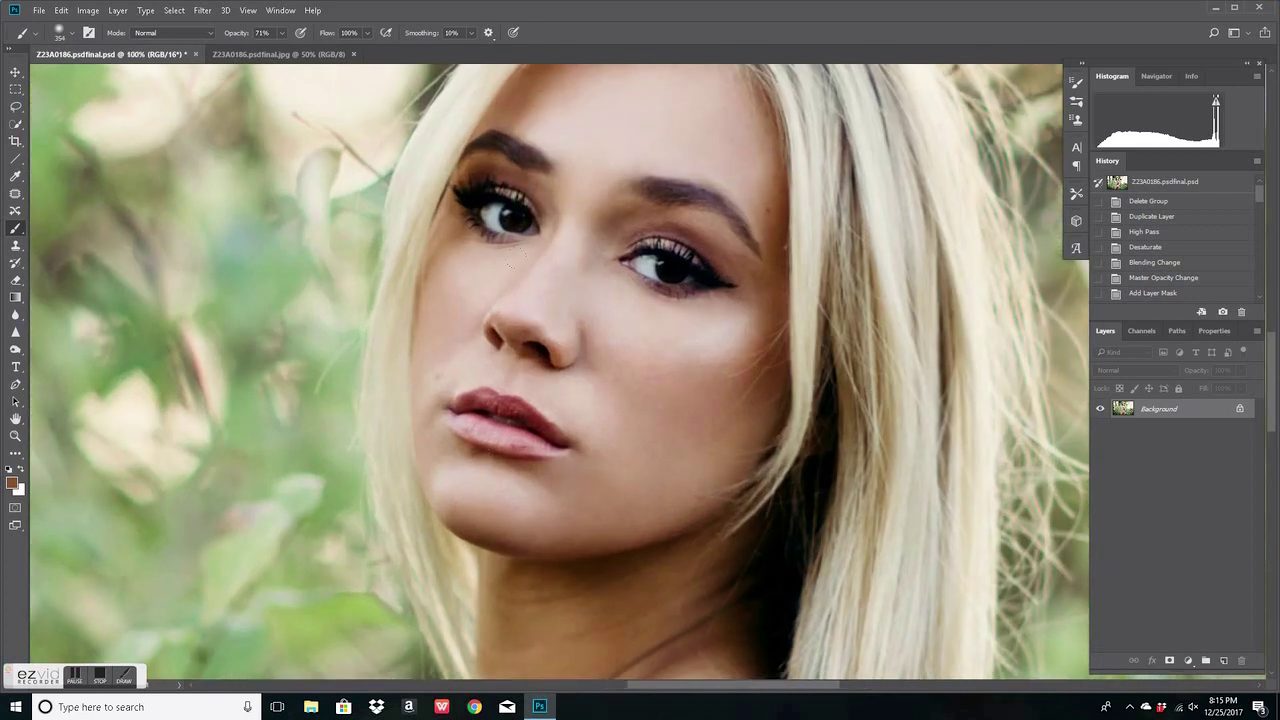
scroll(545, 370, "up", 1)
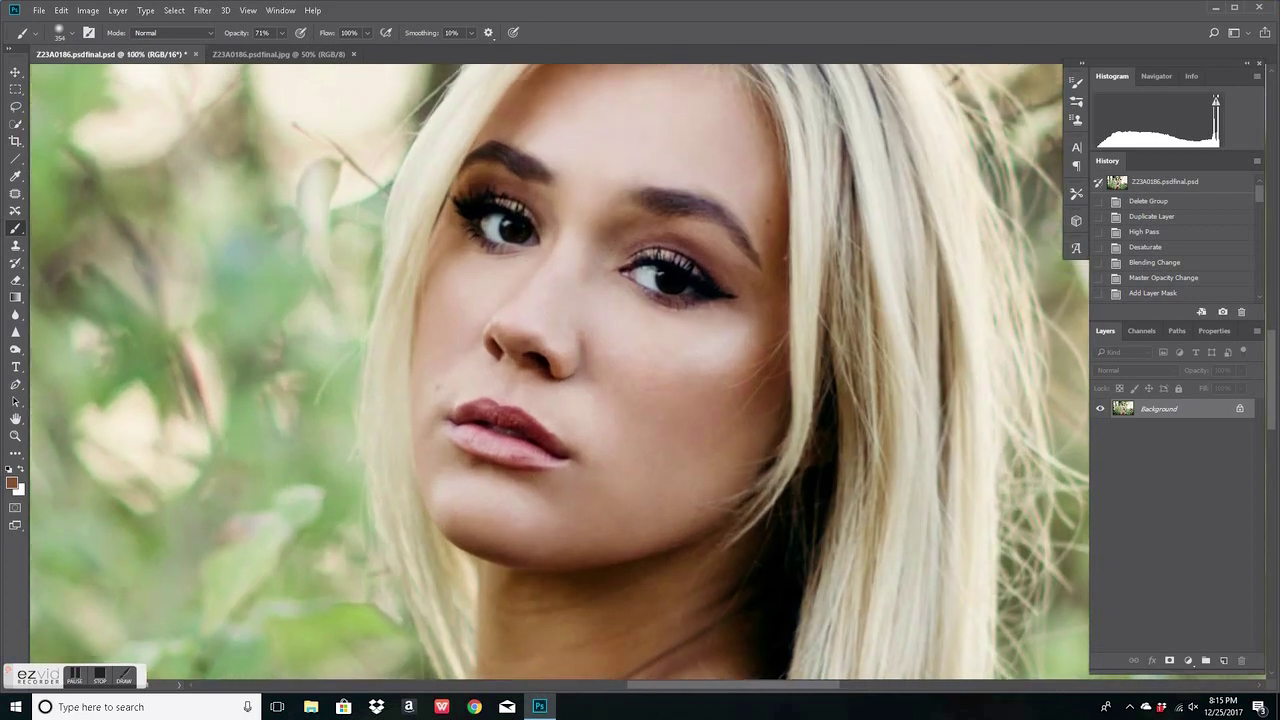
scroll(533, 285, "up", 2)
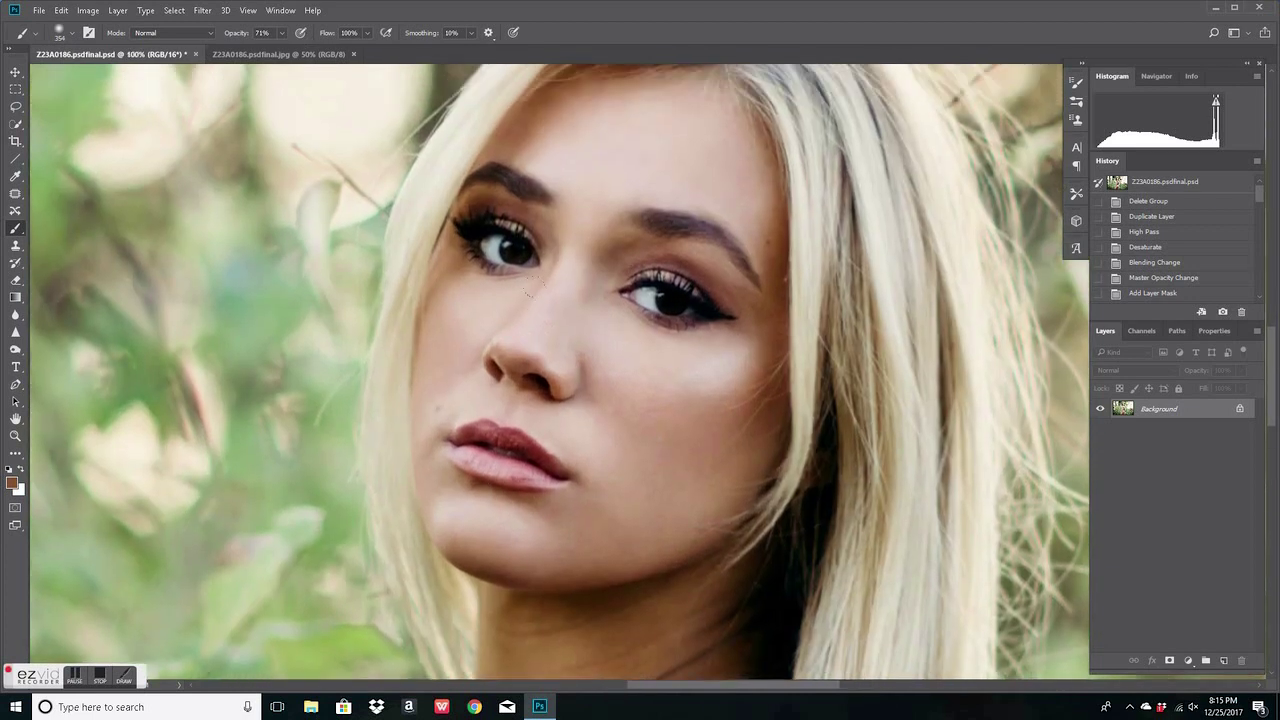
- Compare the psd against the original jpg at 100%, ending on the psd
left_click(282, 55)
key("ctrl+plus")
key("ctrl+plus")
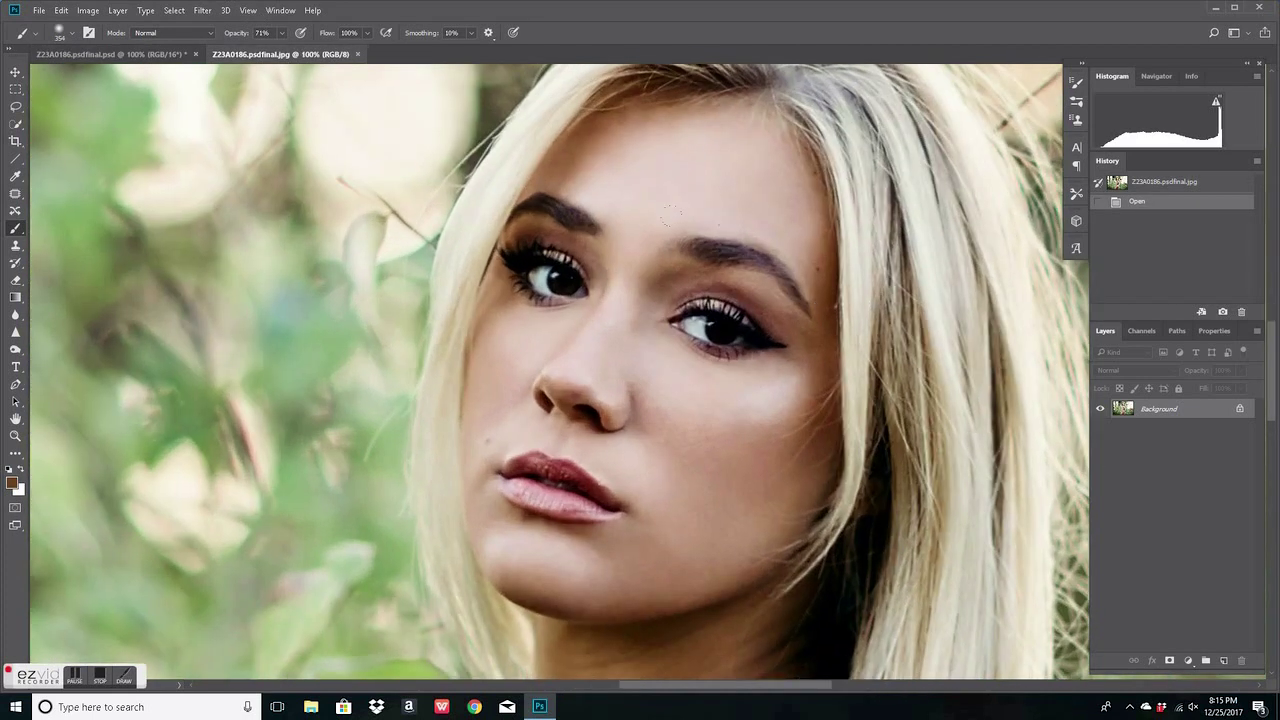
left_click(165, 55)
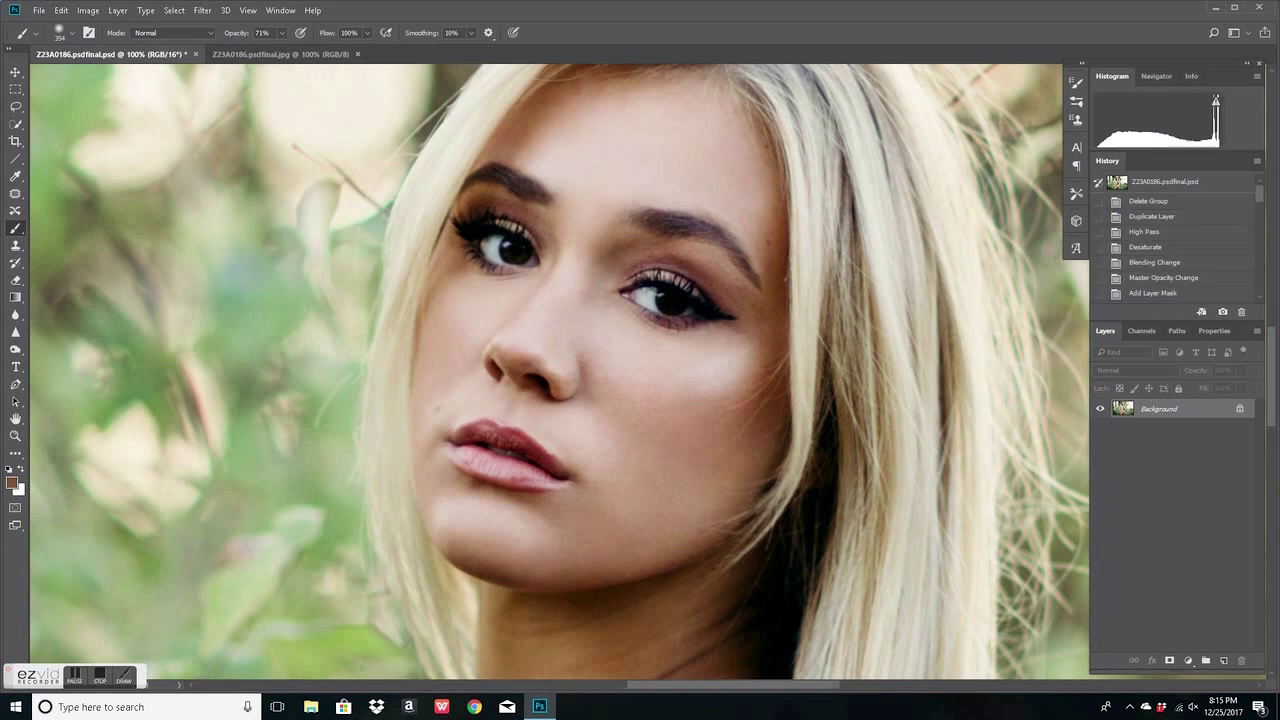
left_click(216, 56)
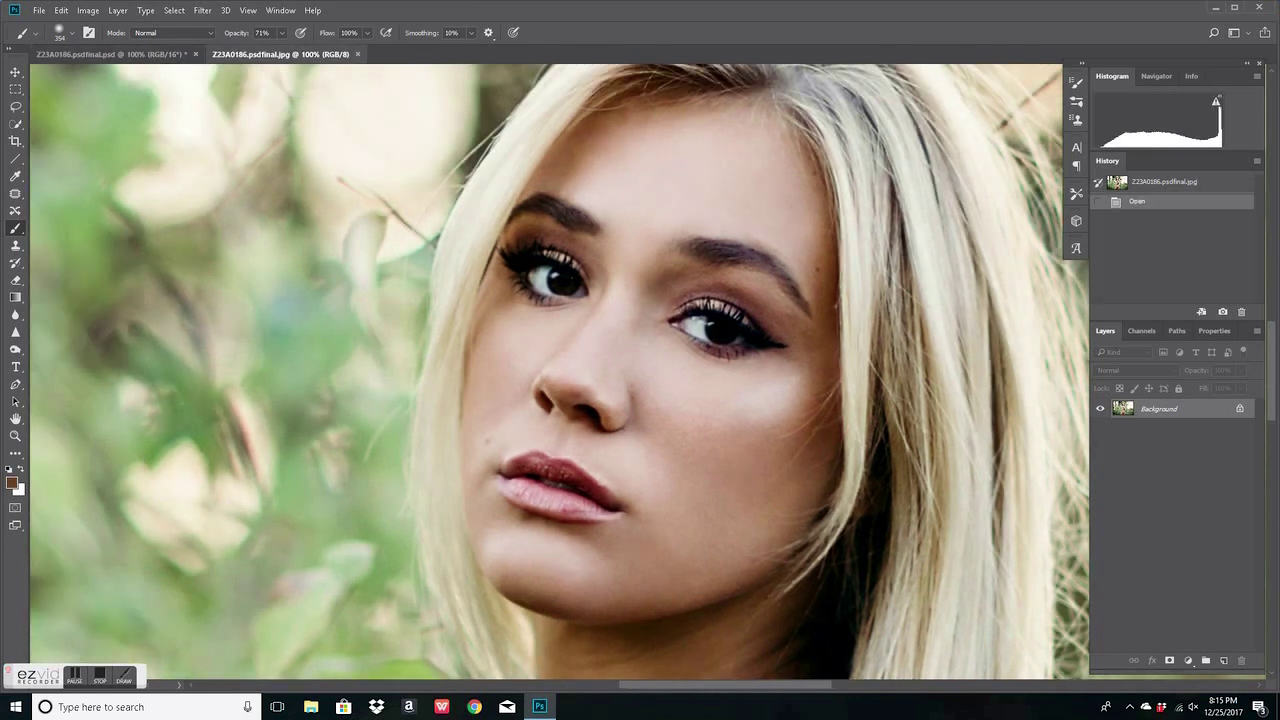
left_click(150, 56)
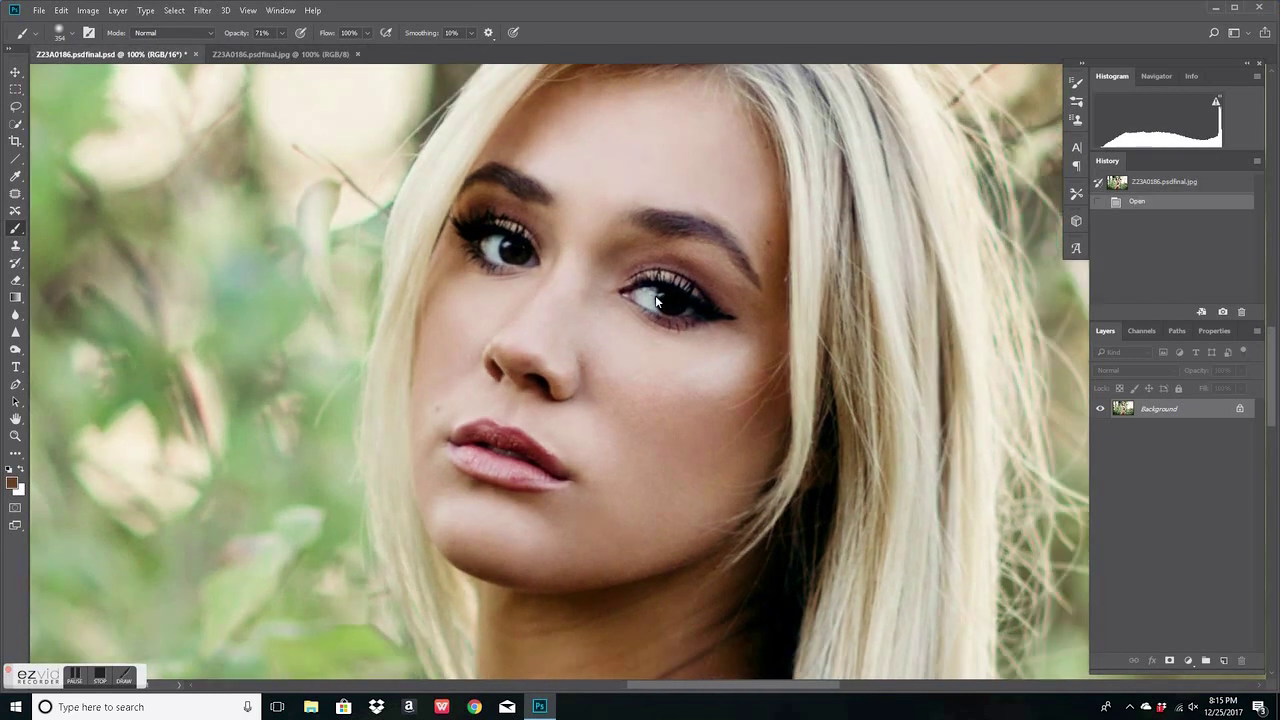
scroll(658, 300, "down", 5)
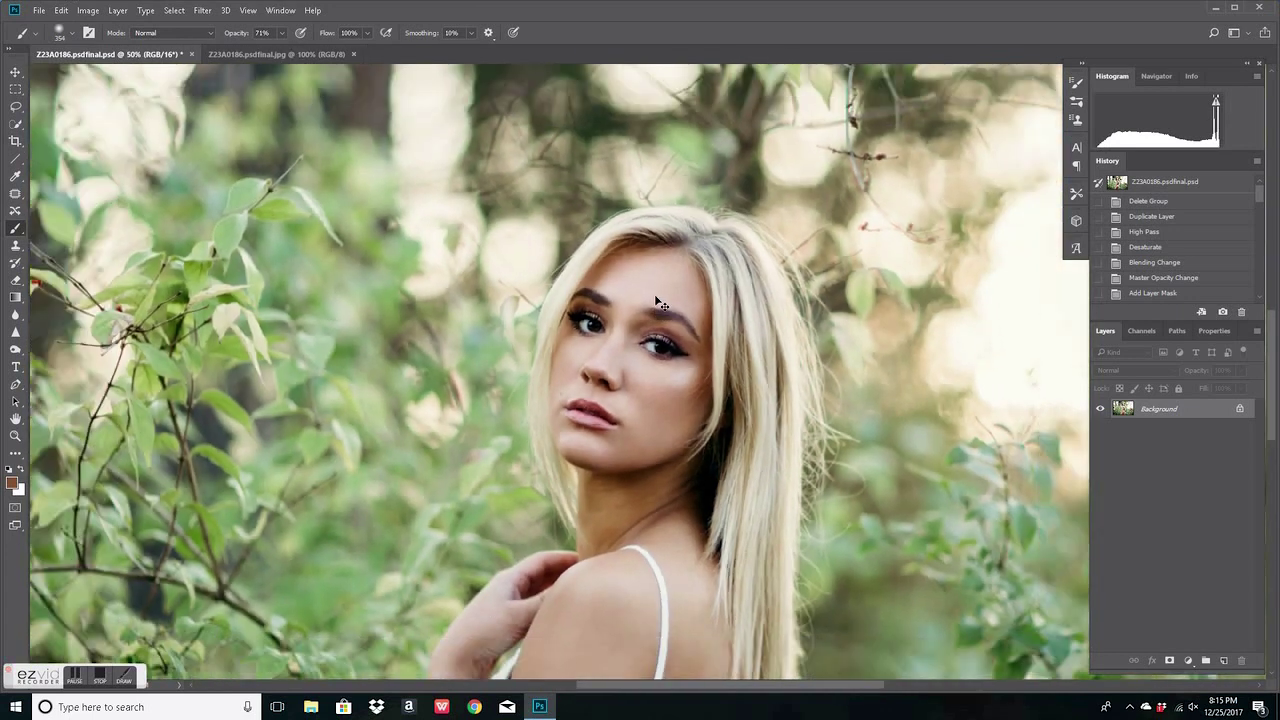
scroll(658, 300, "down", 1)
scroll(658, 300, "down", 1)
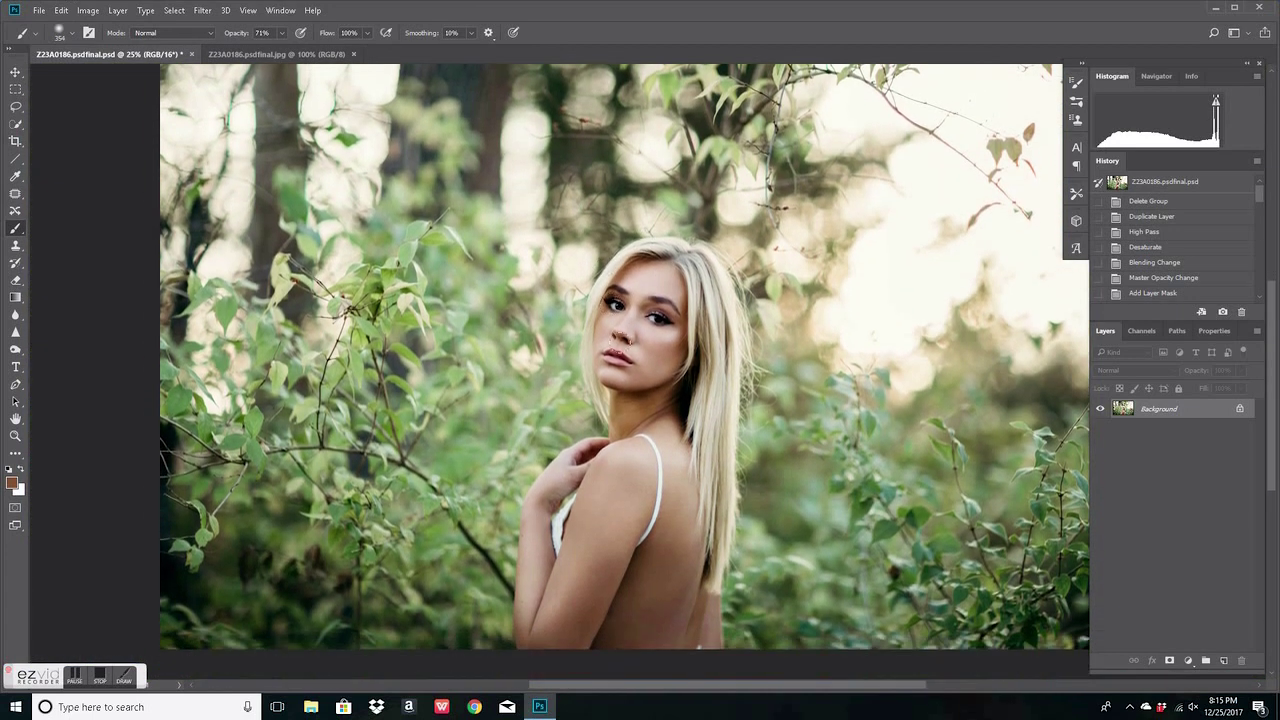
scroll(634, 292, "up", 1)
scroll(305, 330, "up", 1)
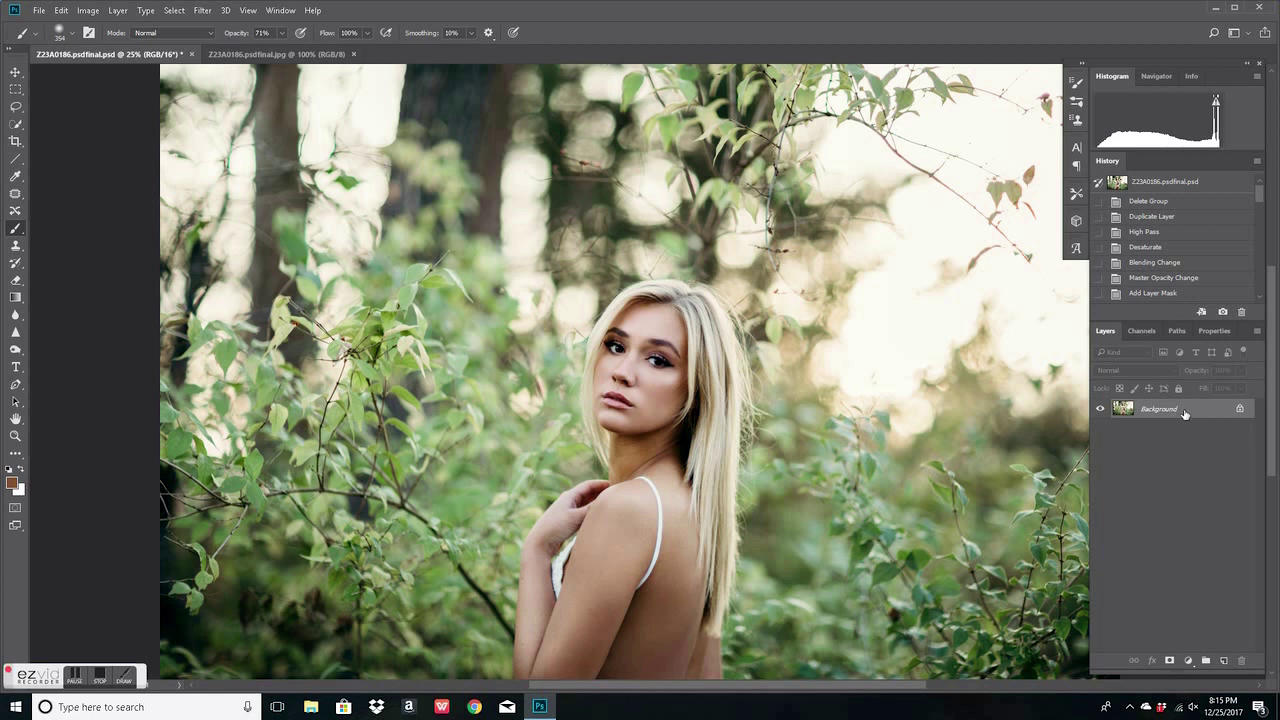
- Duplicate the Background layer and rename the copy 'Blurr'
left_click_drag(1184, 413, 1225, 658)
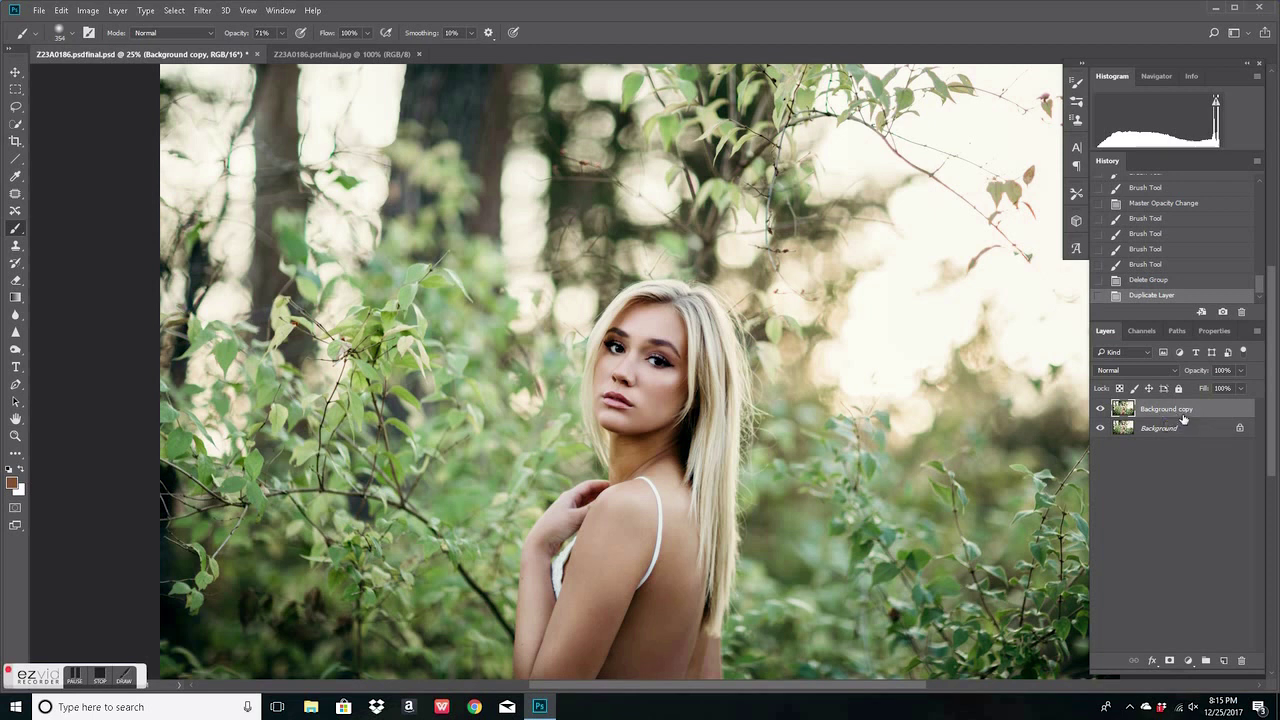
double_click(1164, 410)
type("Blurr")
key("Return")
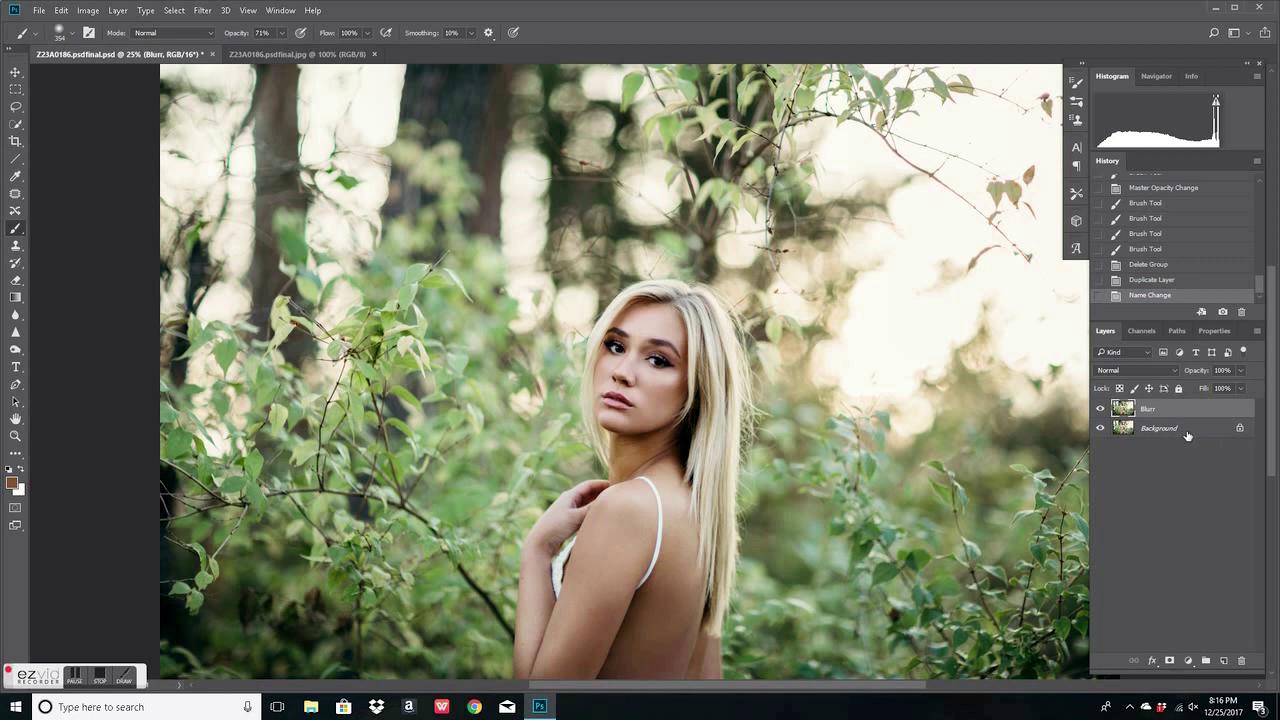
- Duplicate Background again, name the copy 'High Pass', and move it above Blurr
left_click_drag(1190, 433, 1225, 660)
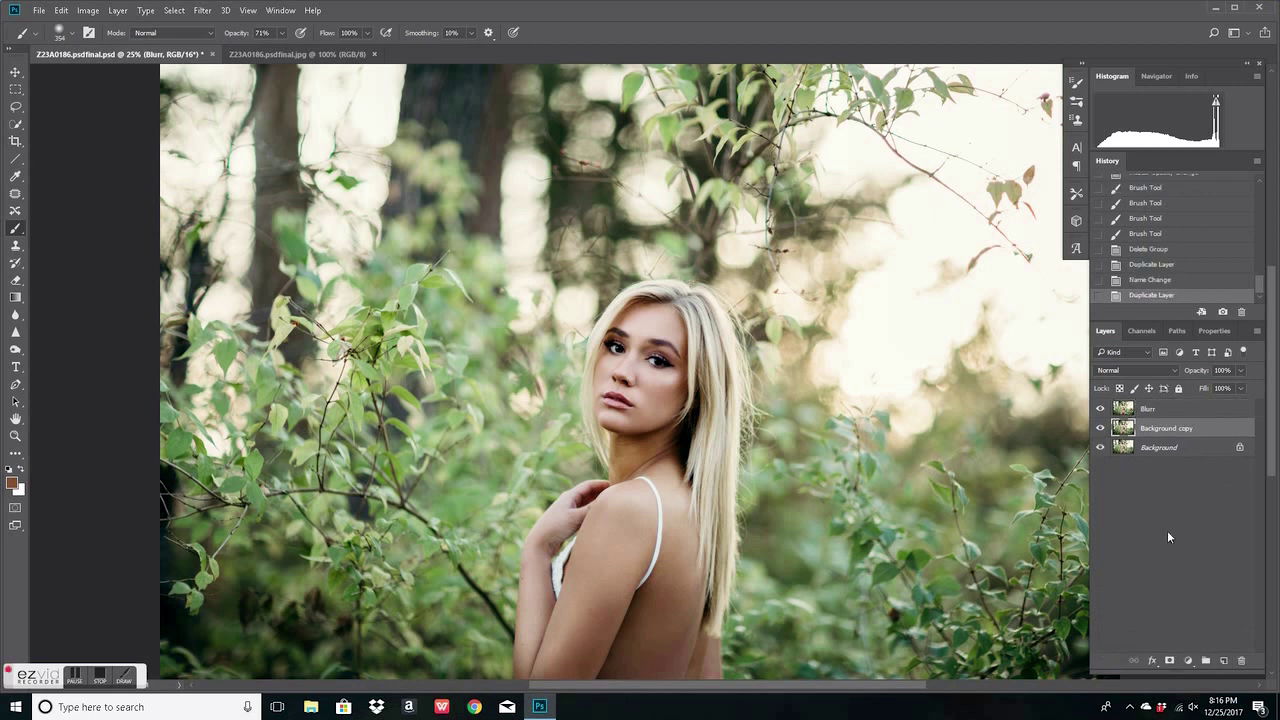
double_click(1184, 430)
type("High")
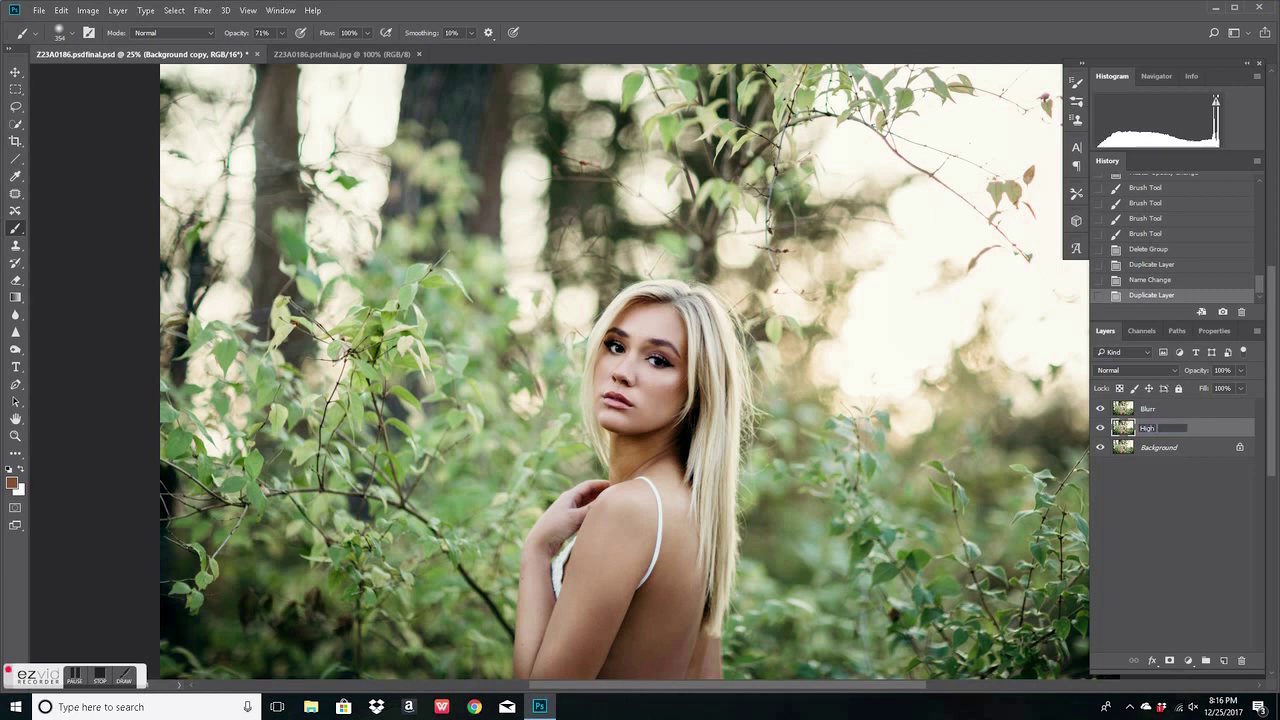
type(" Pass")
key("Return")
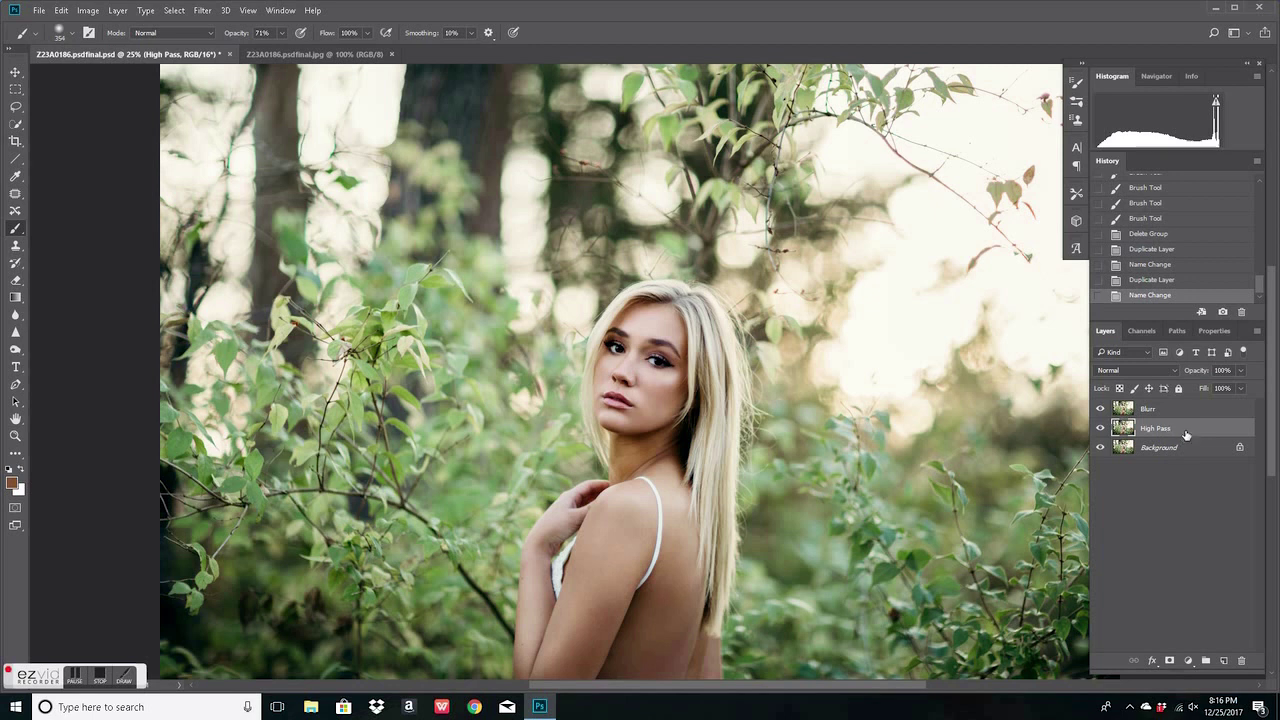
left_click_drag(1185, 433, 1175, 404)
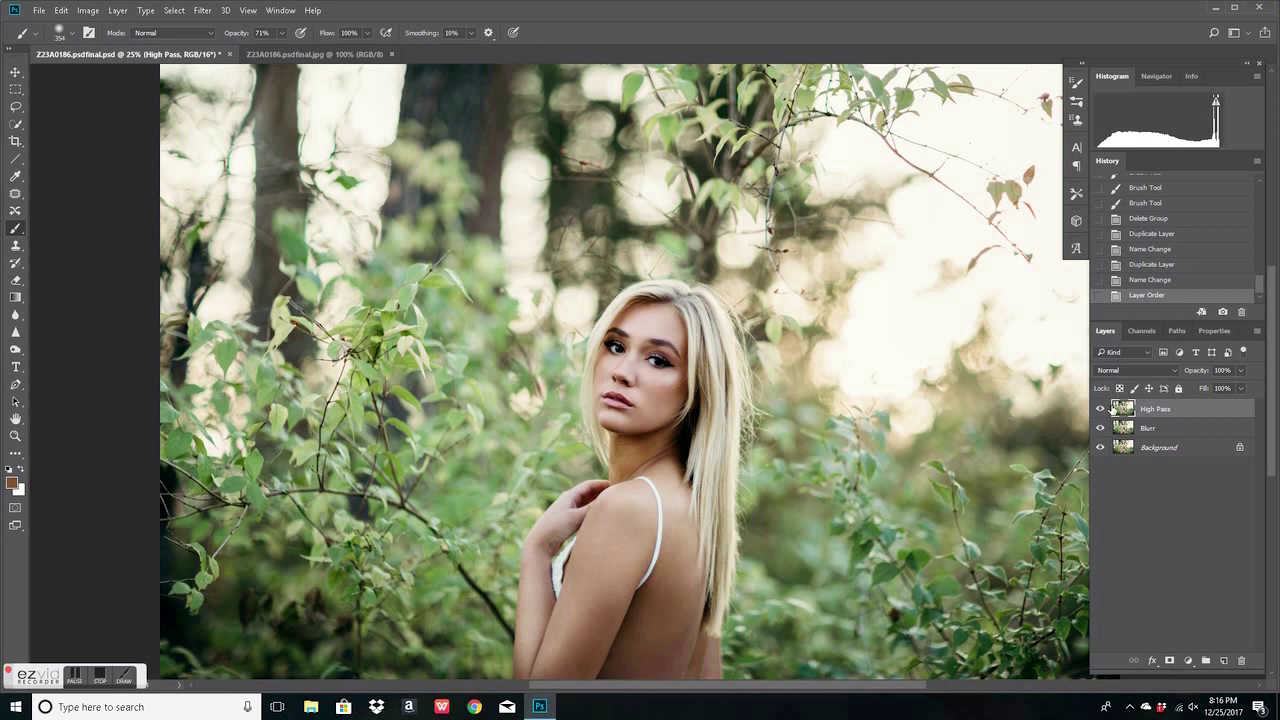
- Hide High Pass and apply a 10-pixel Gaussian Blur to the Blurr layer
left_click(1100, 409)
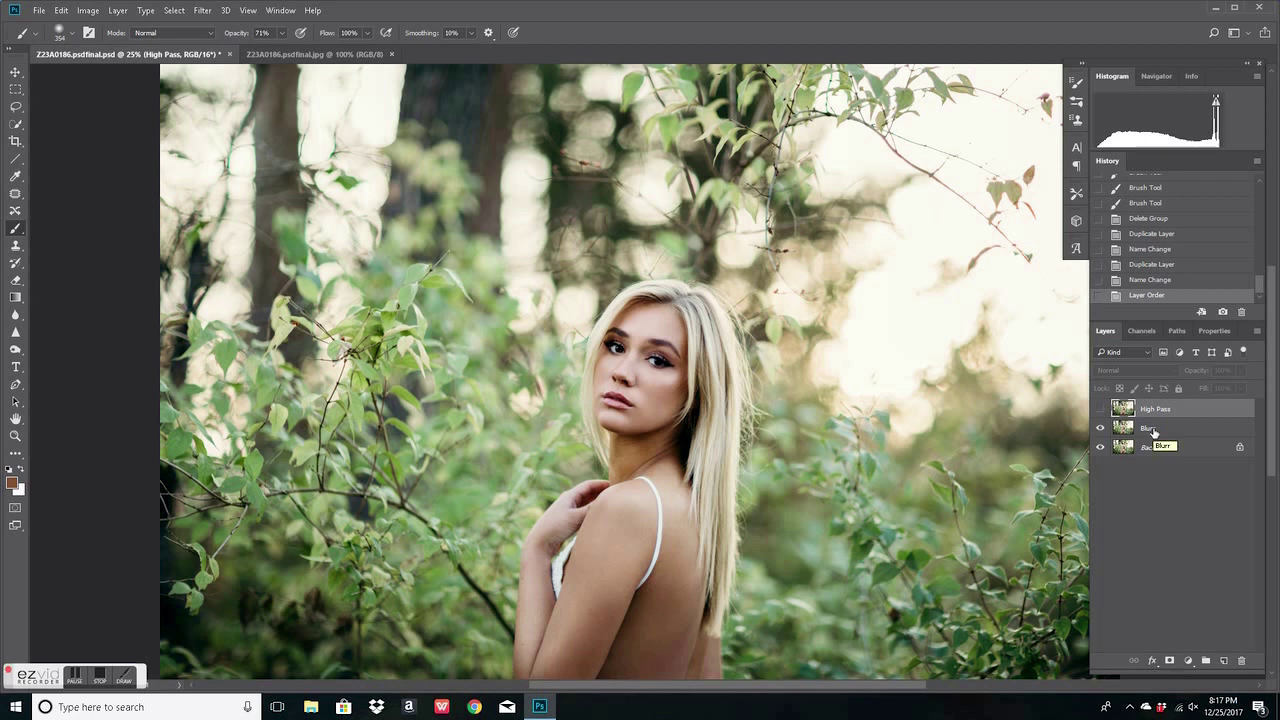
left_click(1175, 433)
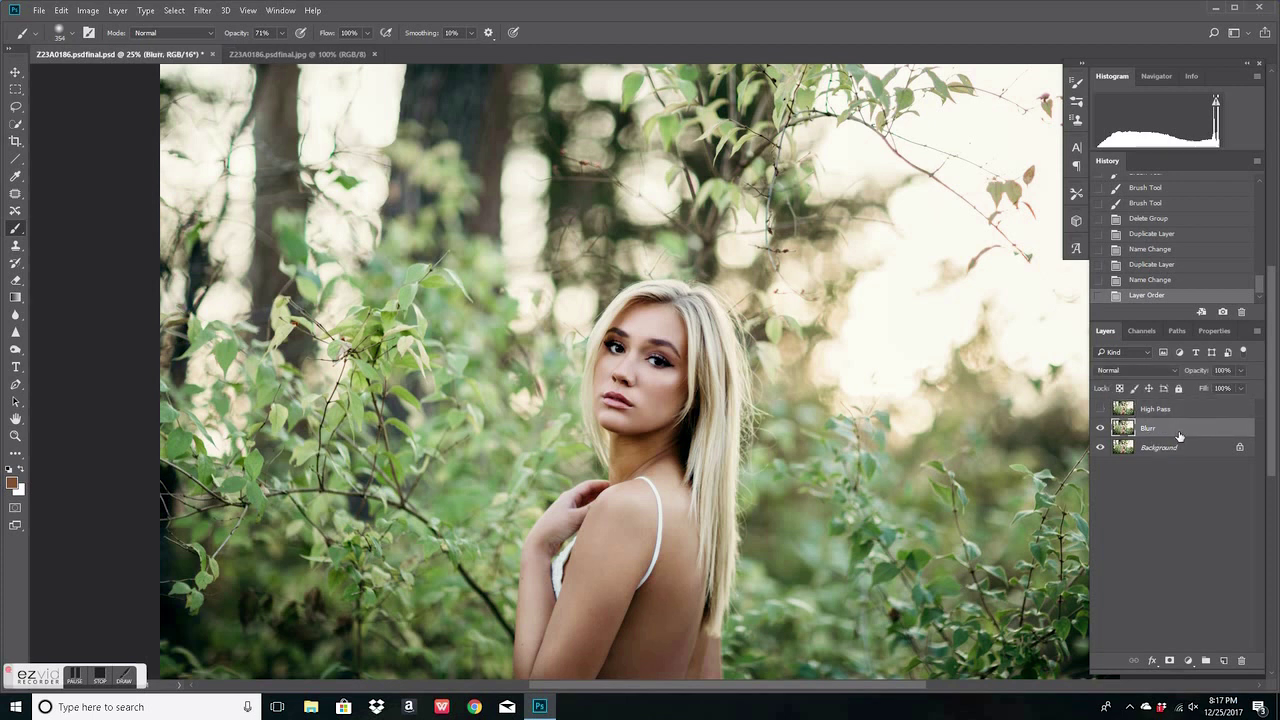
left_click(200, 12)
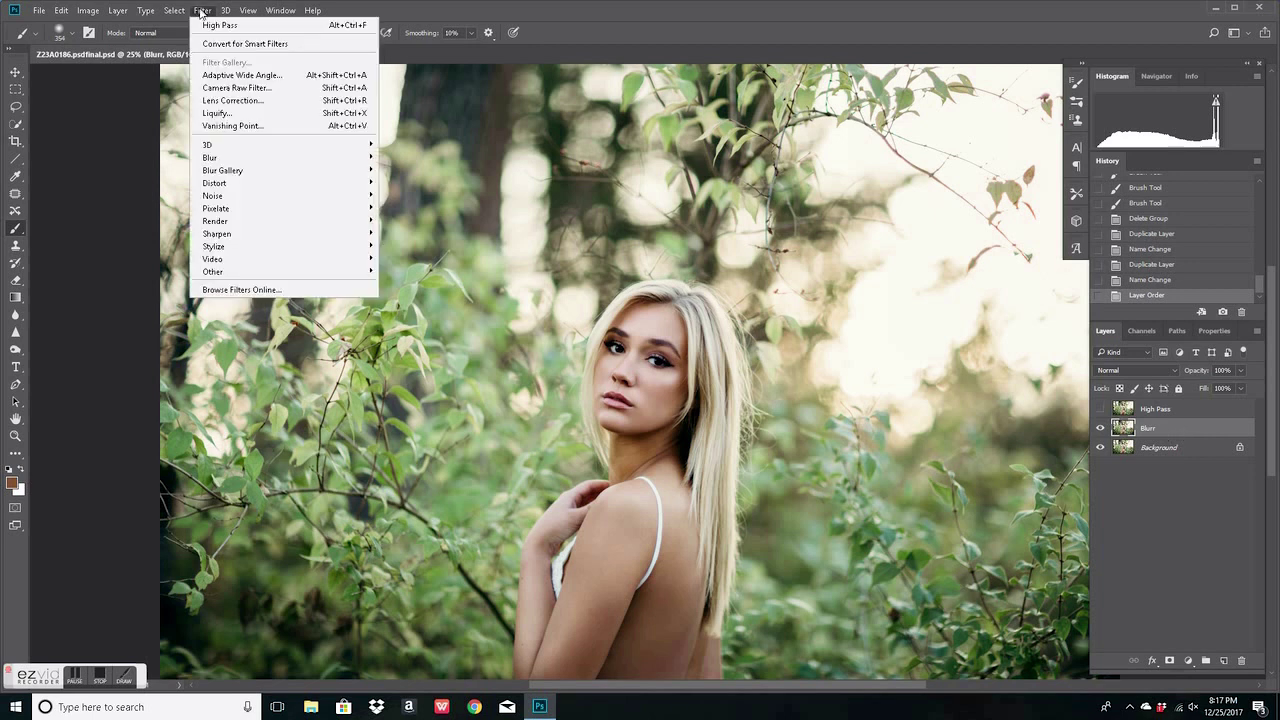
mouse_move(307, 164)
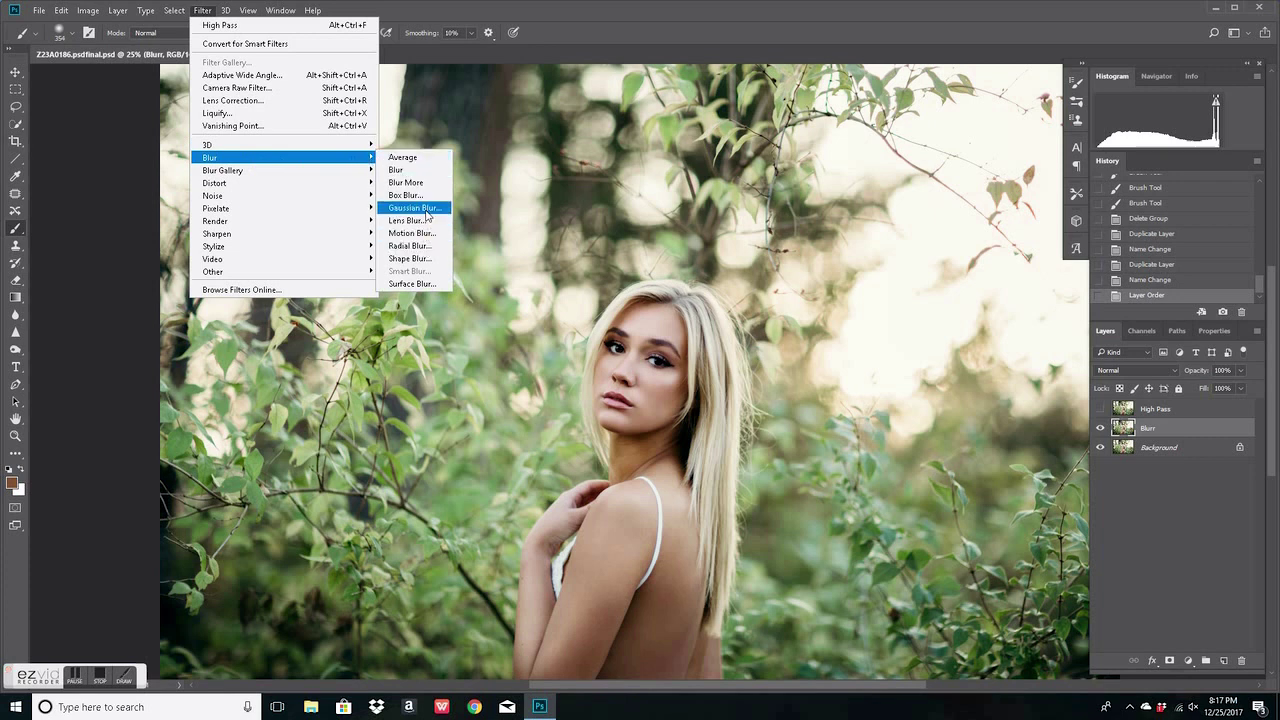
left_click(414, 207)
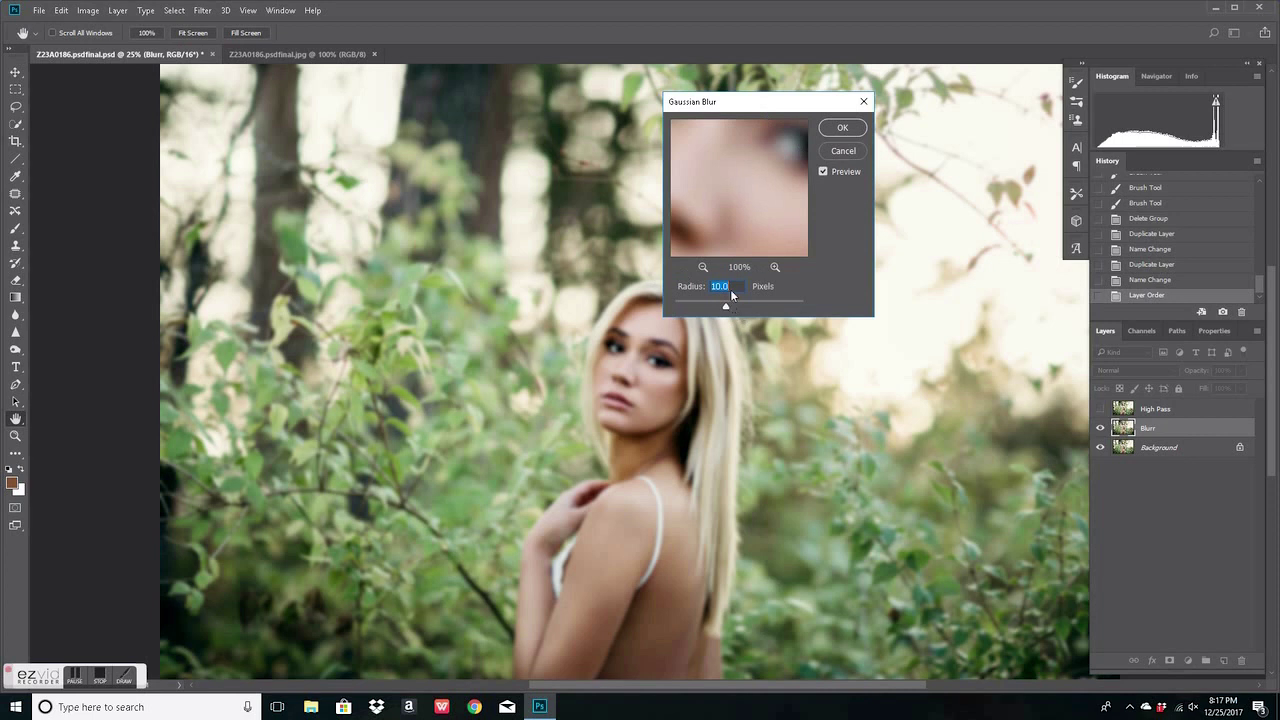
left_click(842, 129)
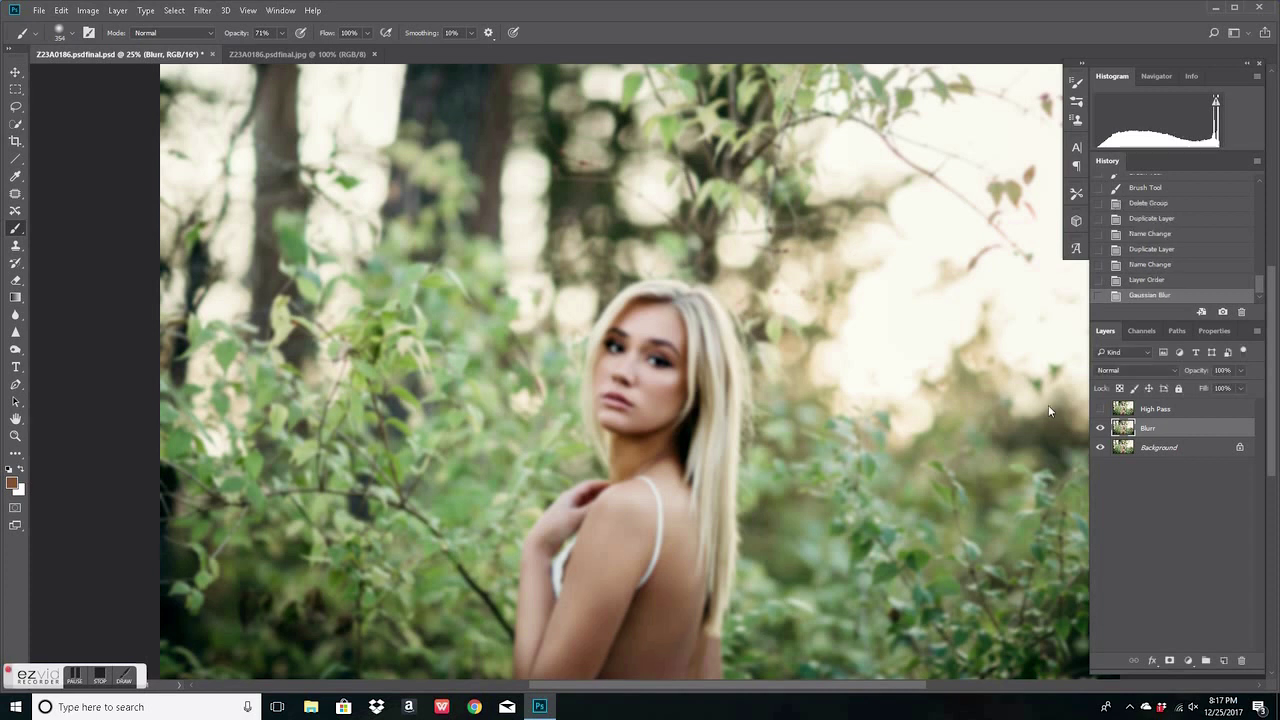
left_click(1166, 410)
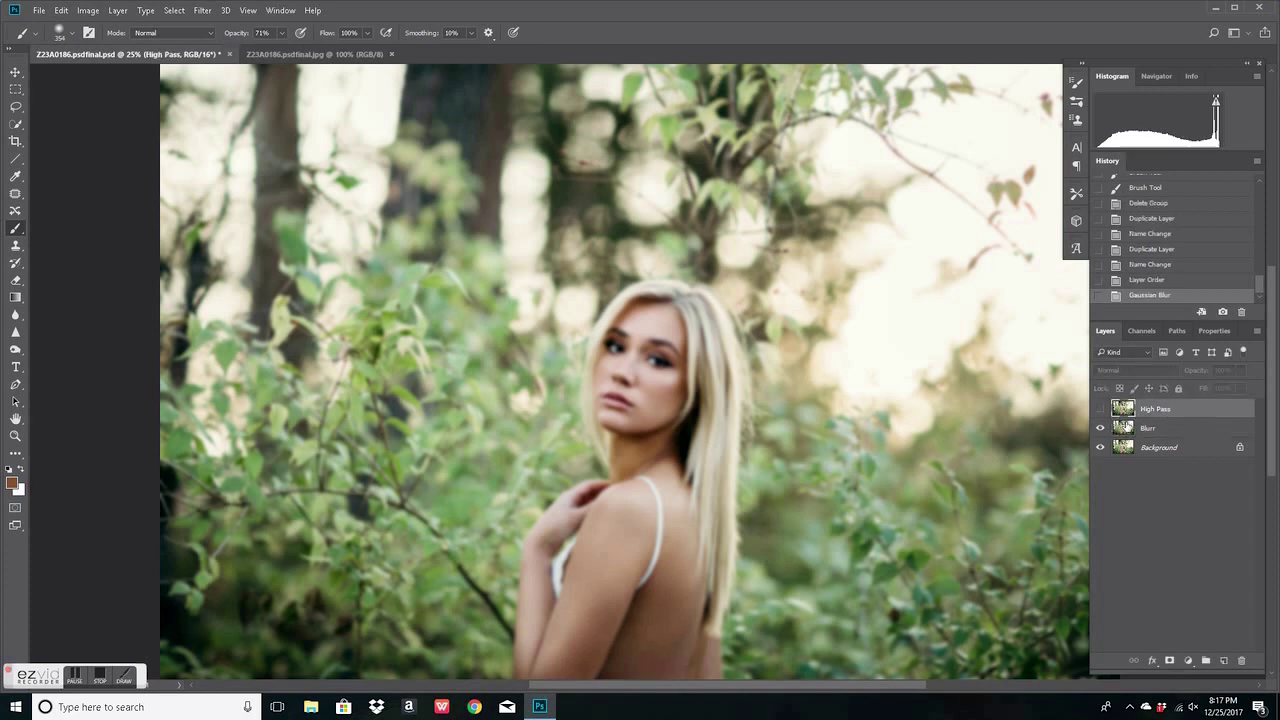
- Show High Pass, apply a 10-pixel High Pass filter, and blend it as Linear Light
left_click(1100, 409)
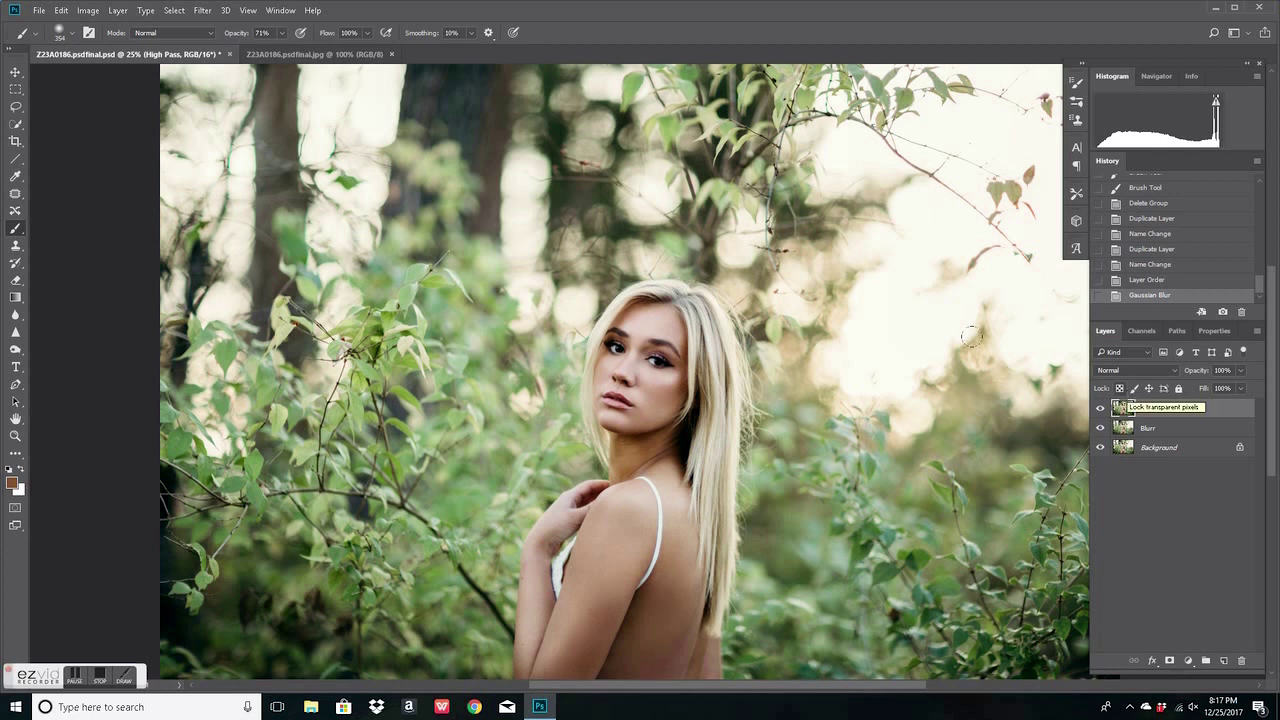
left_click(202, 12)
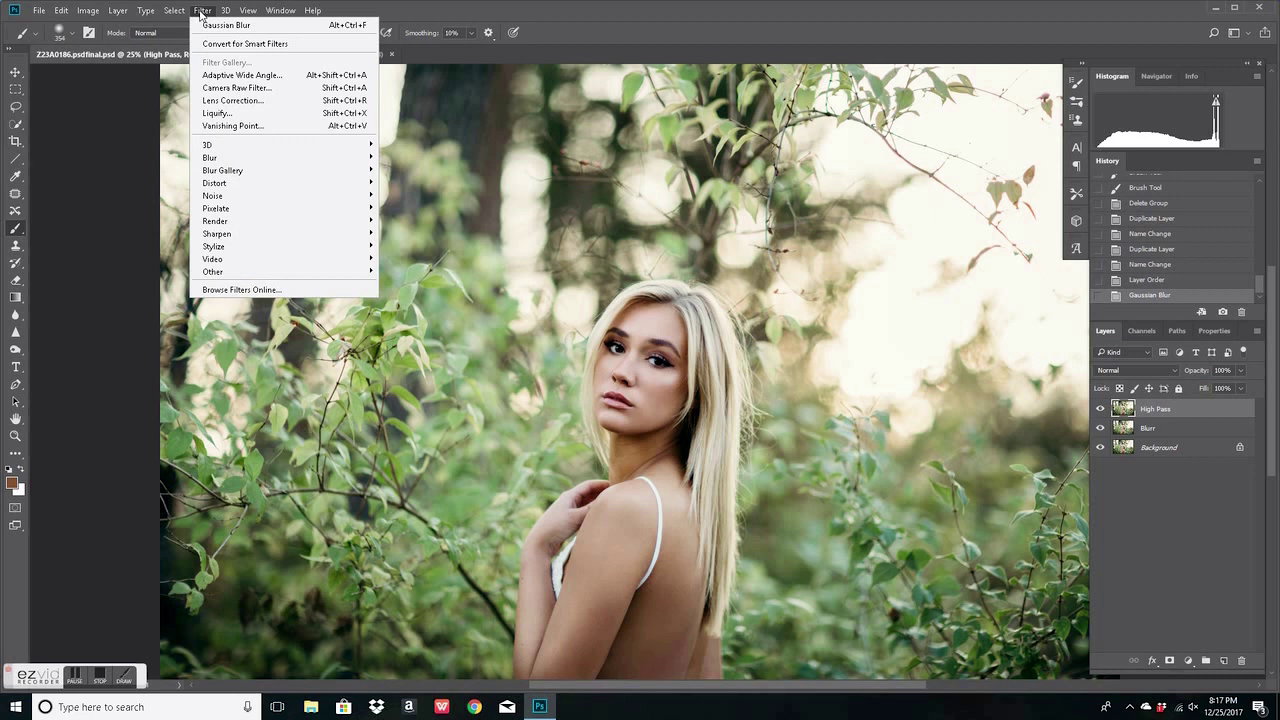
mouse_move(259, 273)
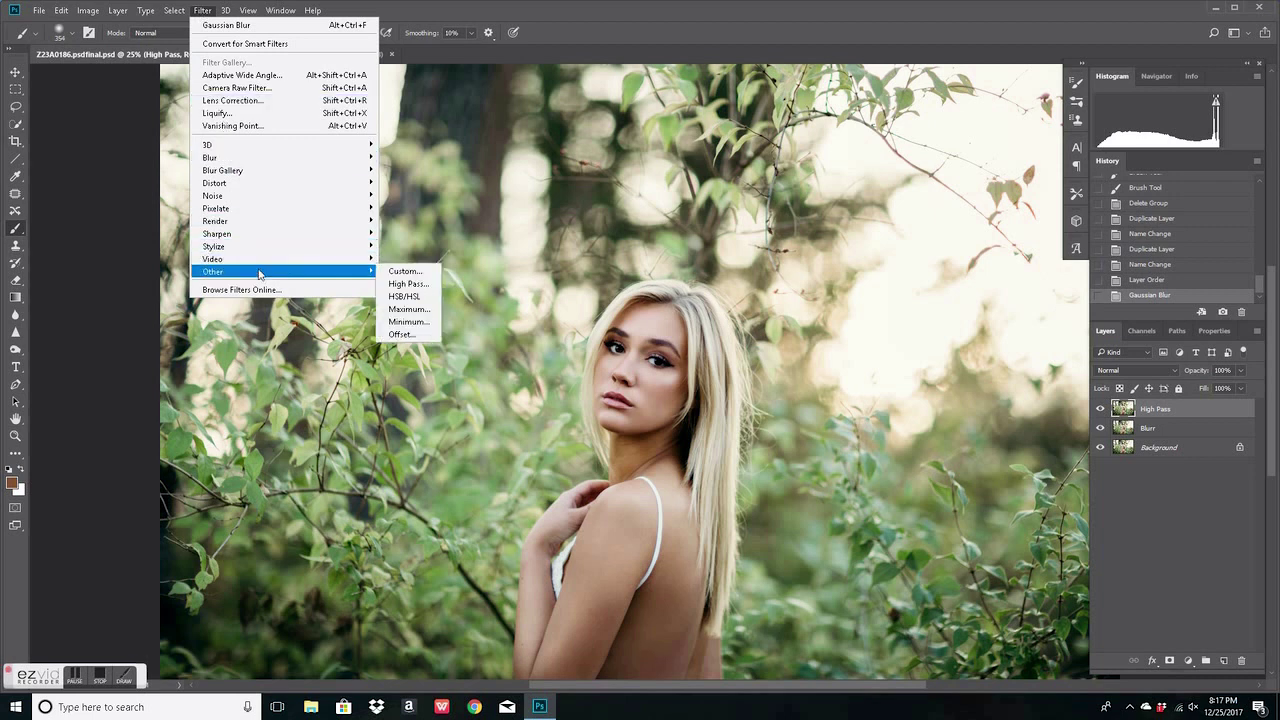
left_click(422, 289)
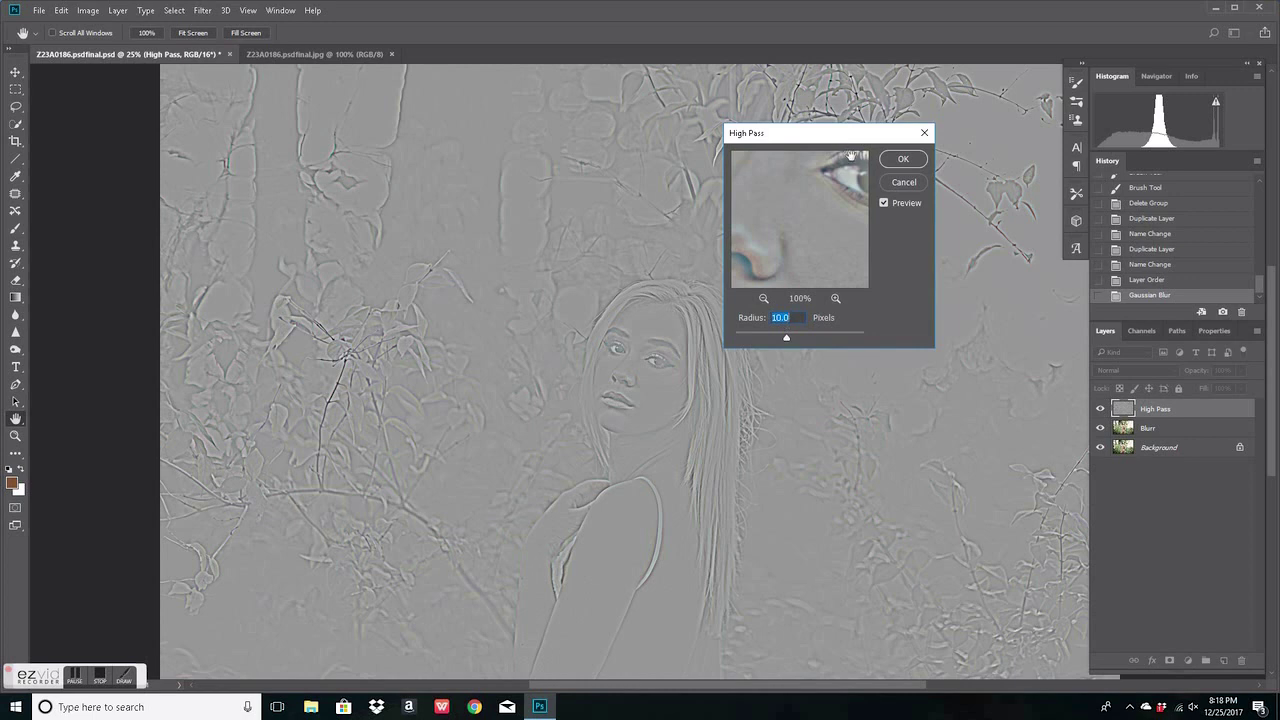
left_click(903, 160)
key("b")
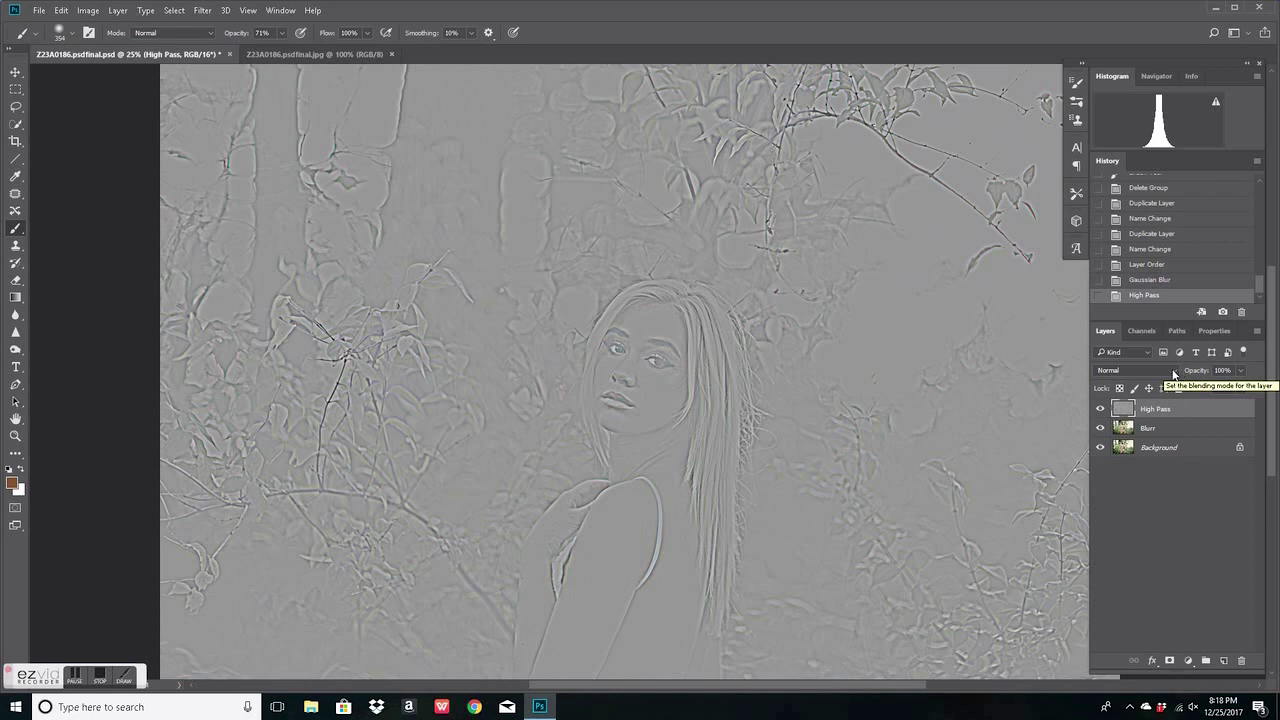
left_click(1174, 373)
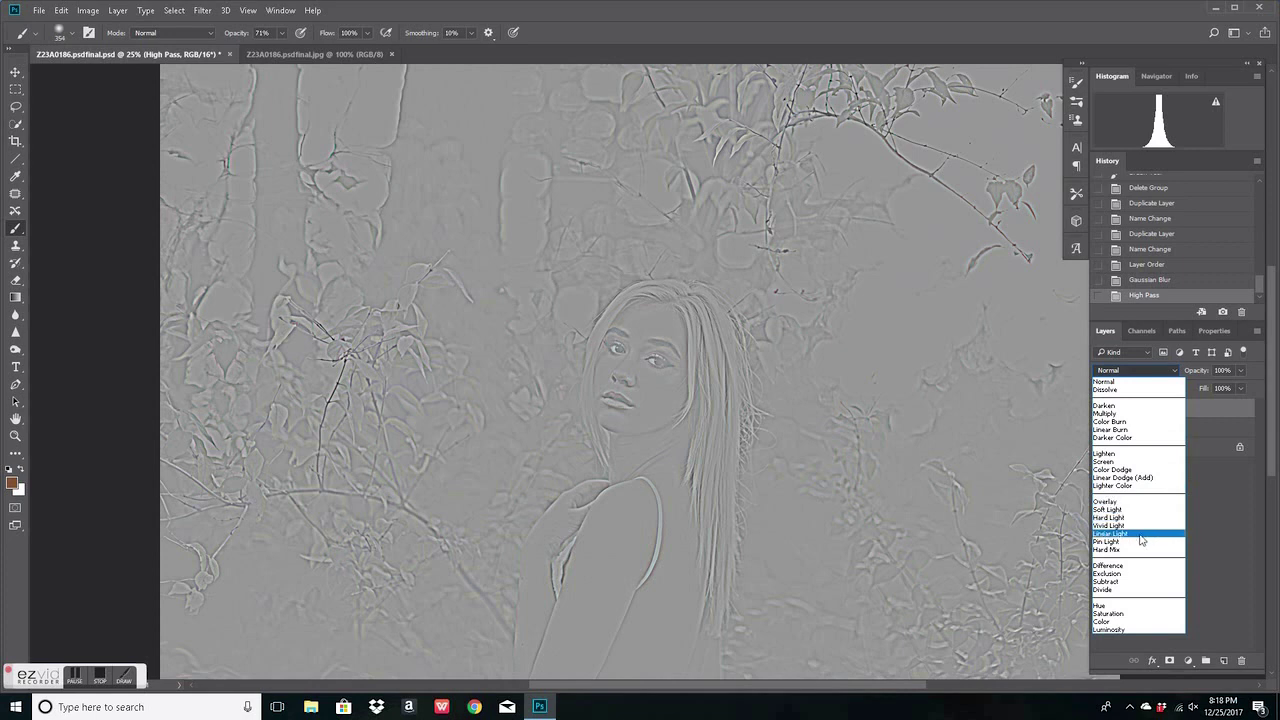
left_click(1141, 535)
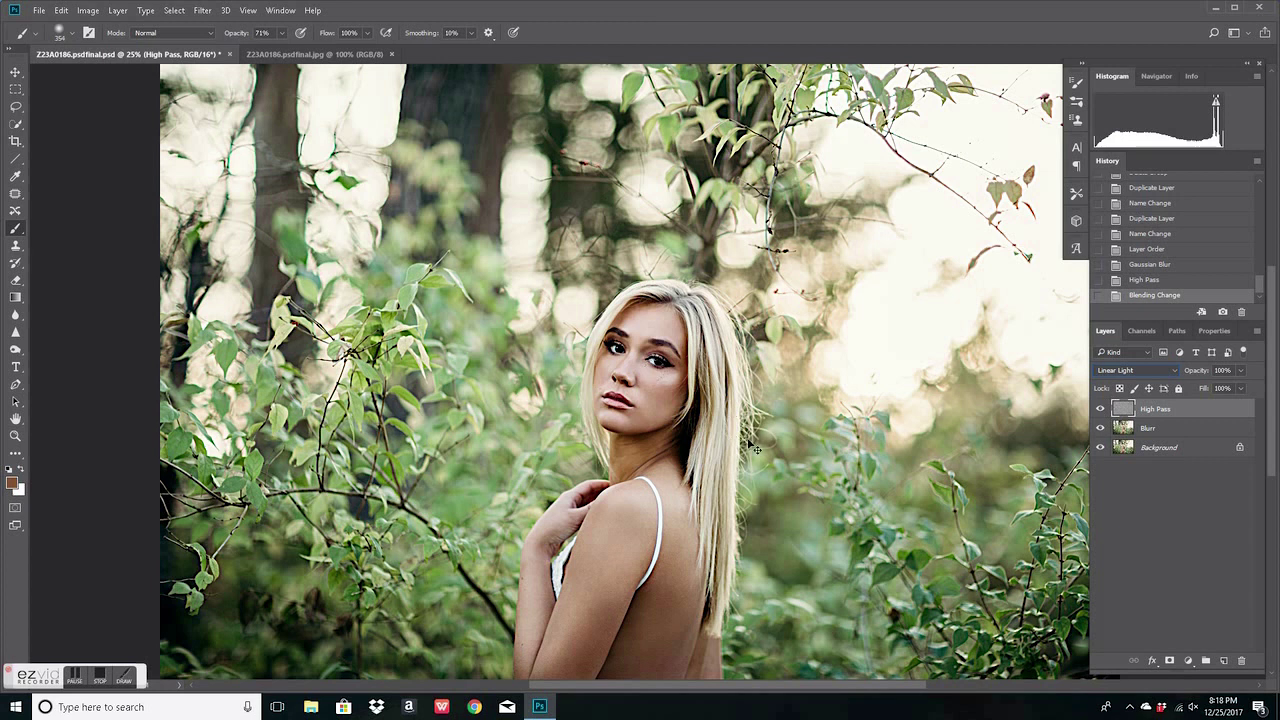
key("ctrl+plus")
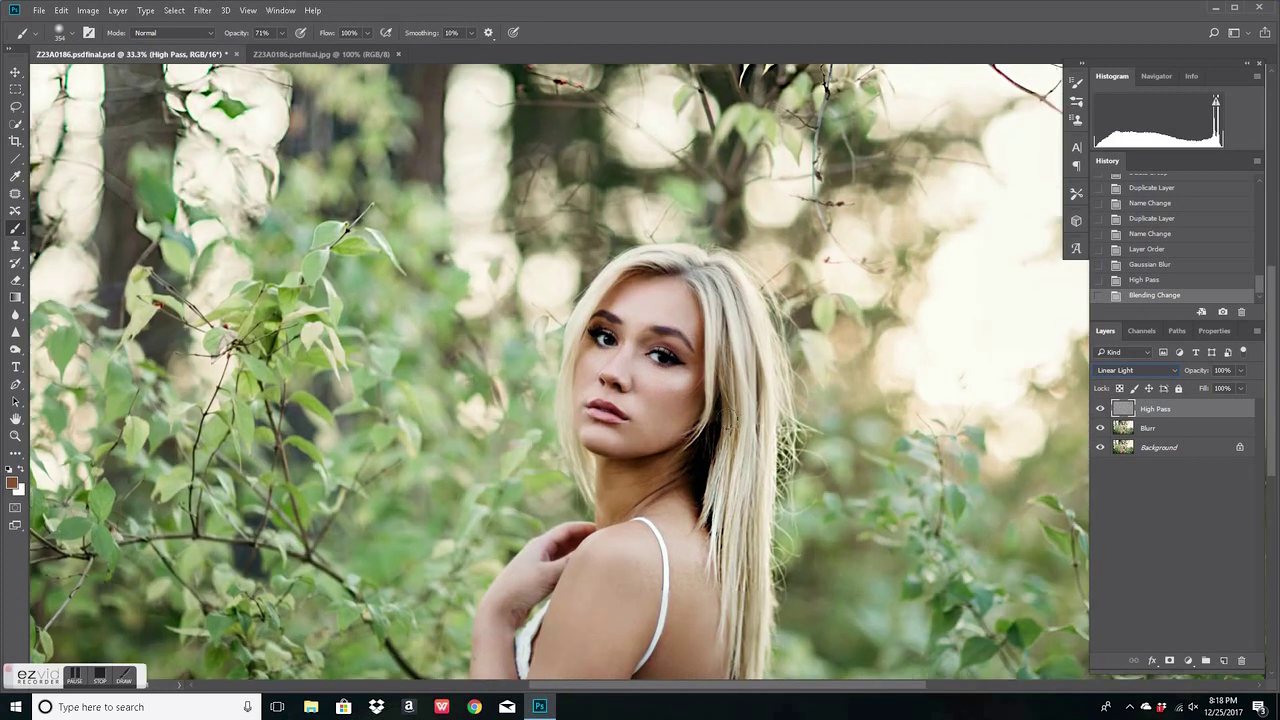
key("ctrl+plus")
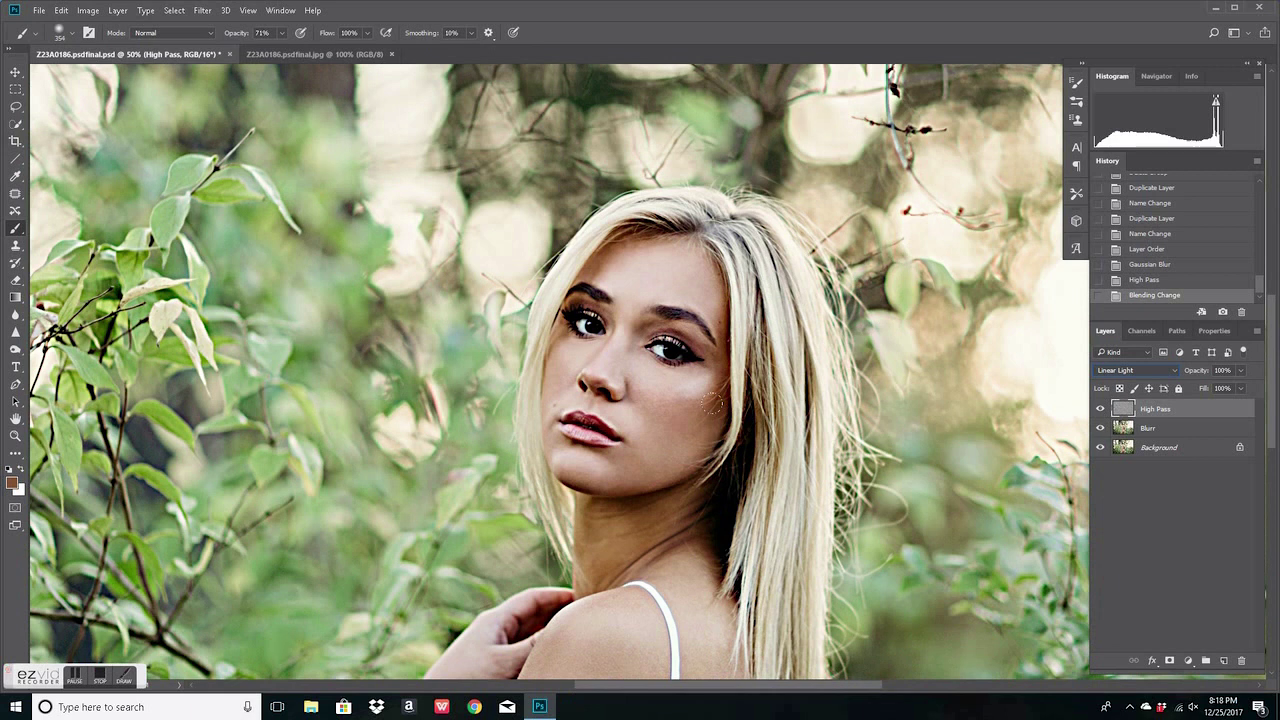
key("ctrl+minus")
key("ctrl+minus")
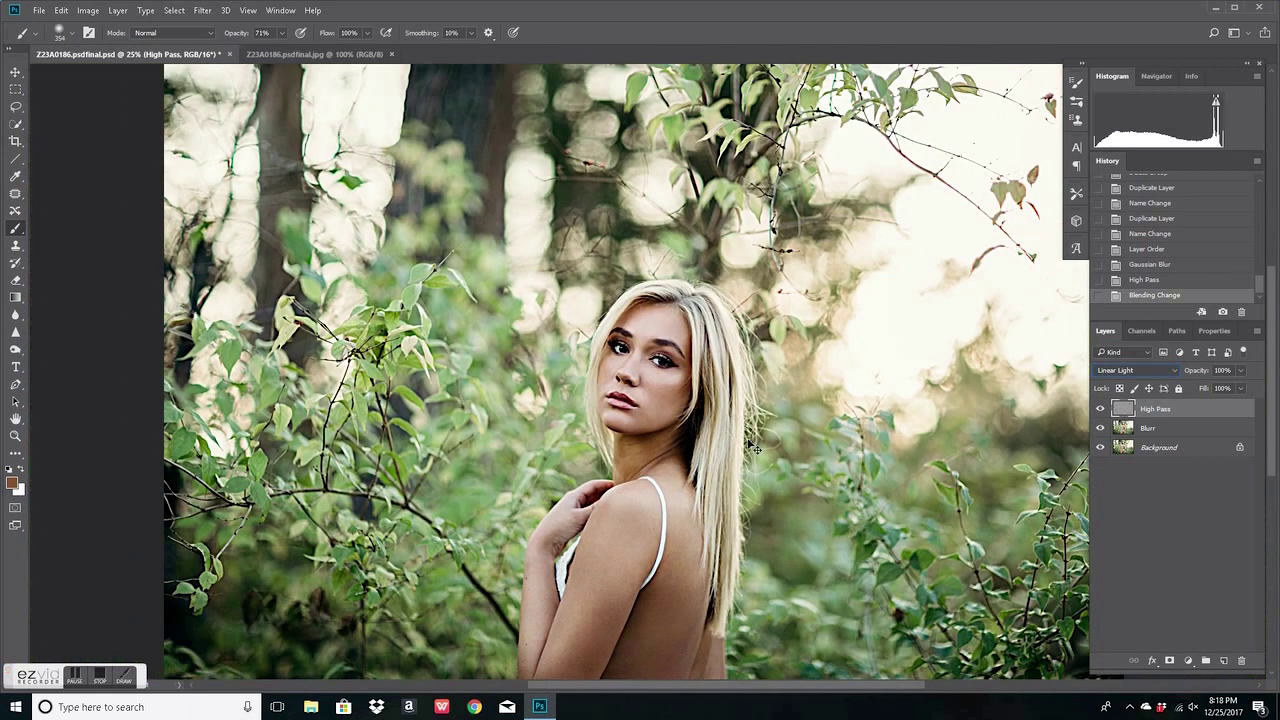
key("ctrl+minus")
key("ctrl+plus")
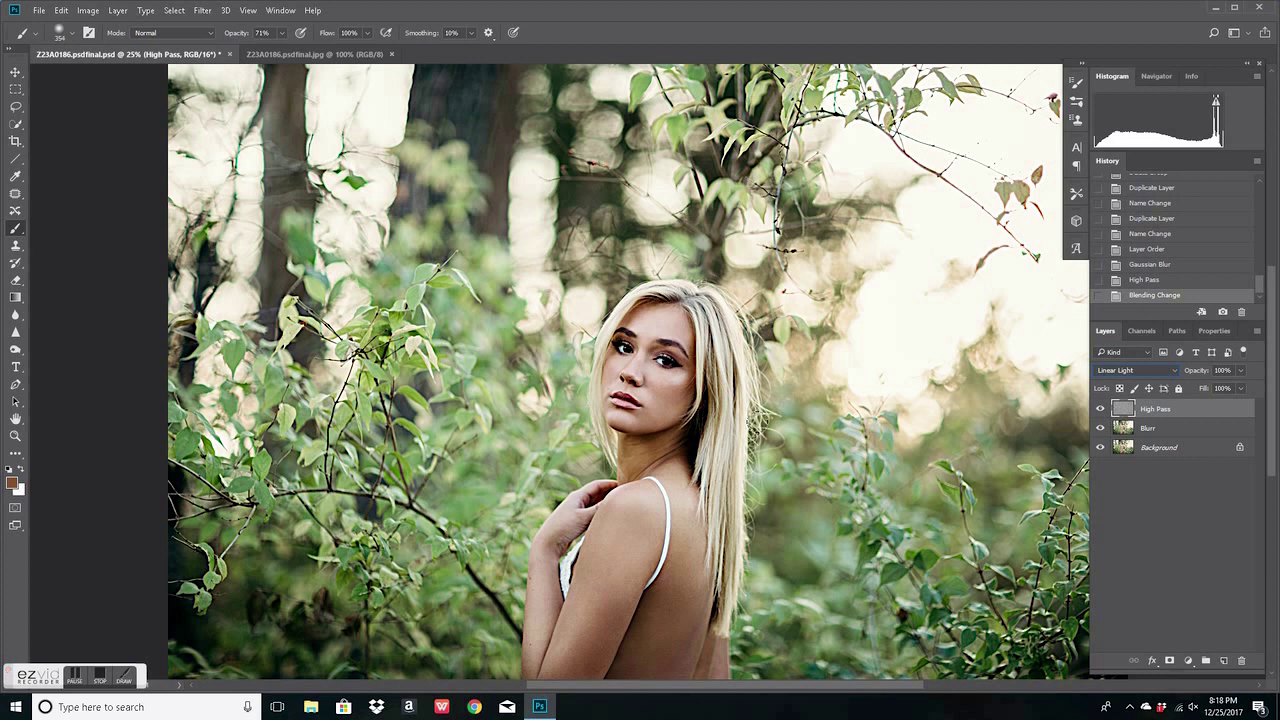
left_click(305, 54)
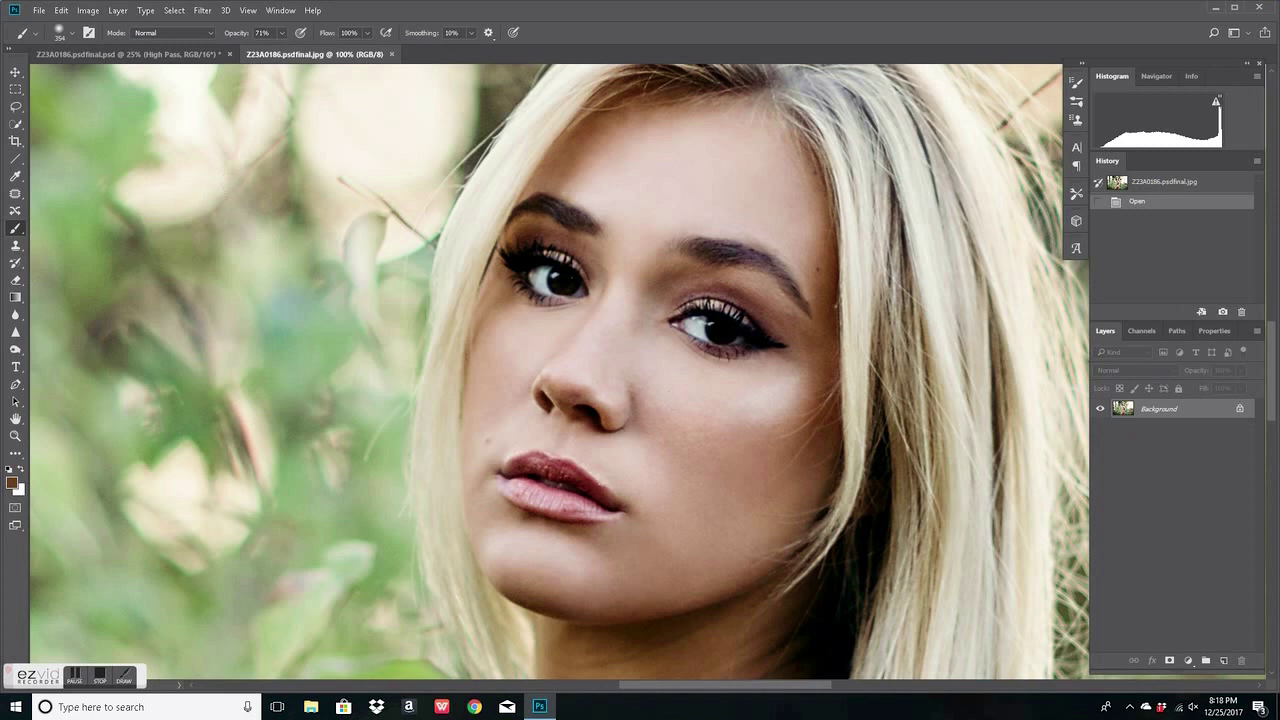
left_click(178, 55)
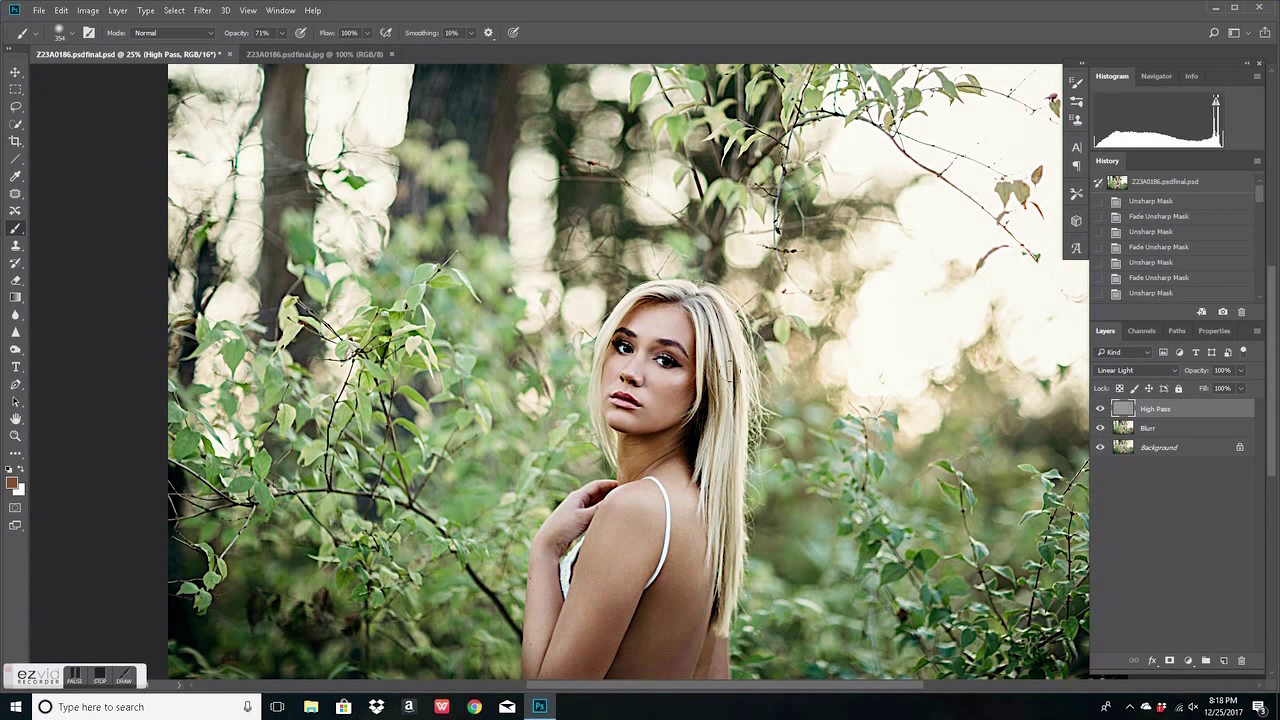
- Group the High Pass and Blurr layers and name the group 'Sharpen'
left_click(1178, 434, "shift")
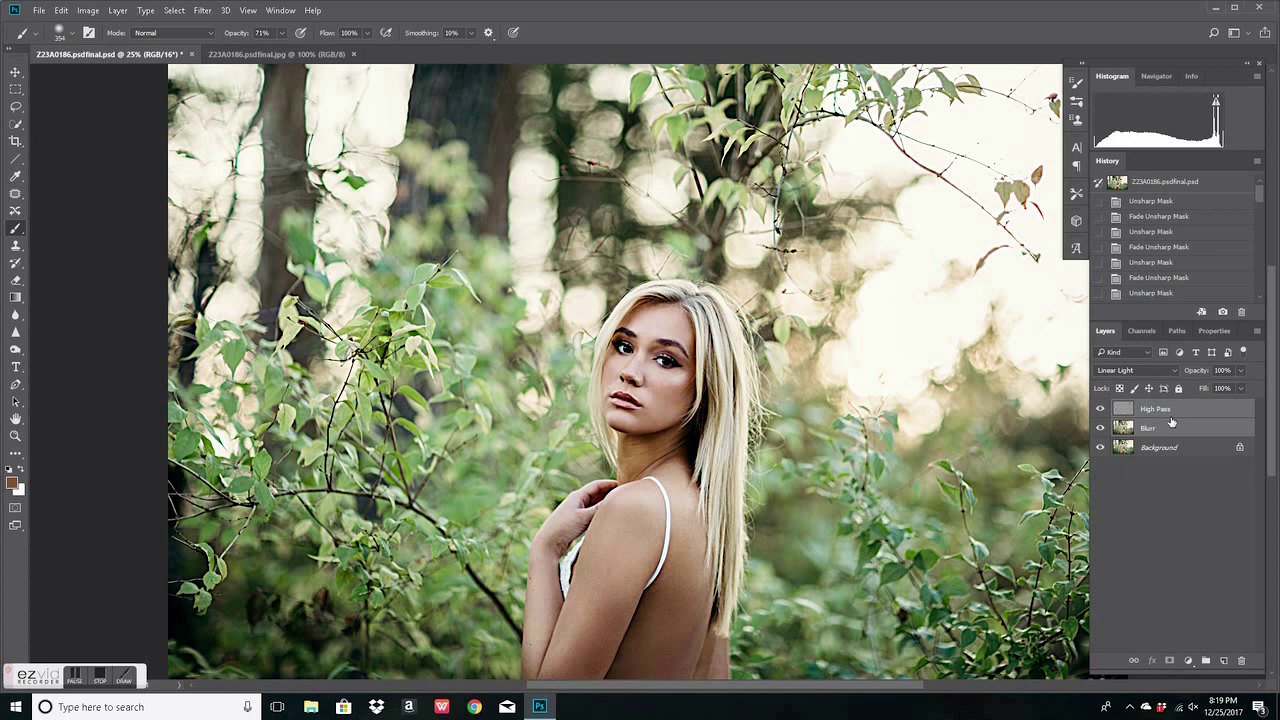
key("ctrl+g")
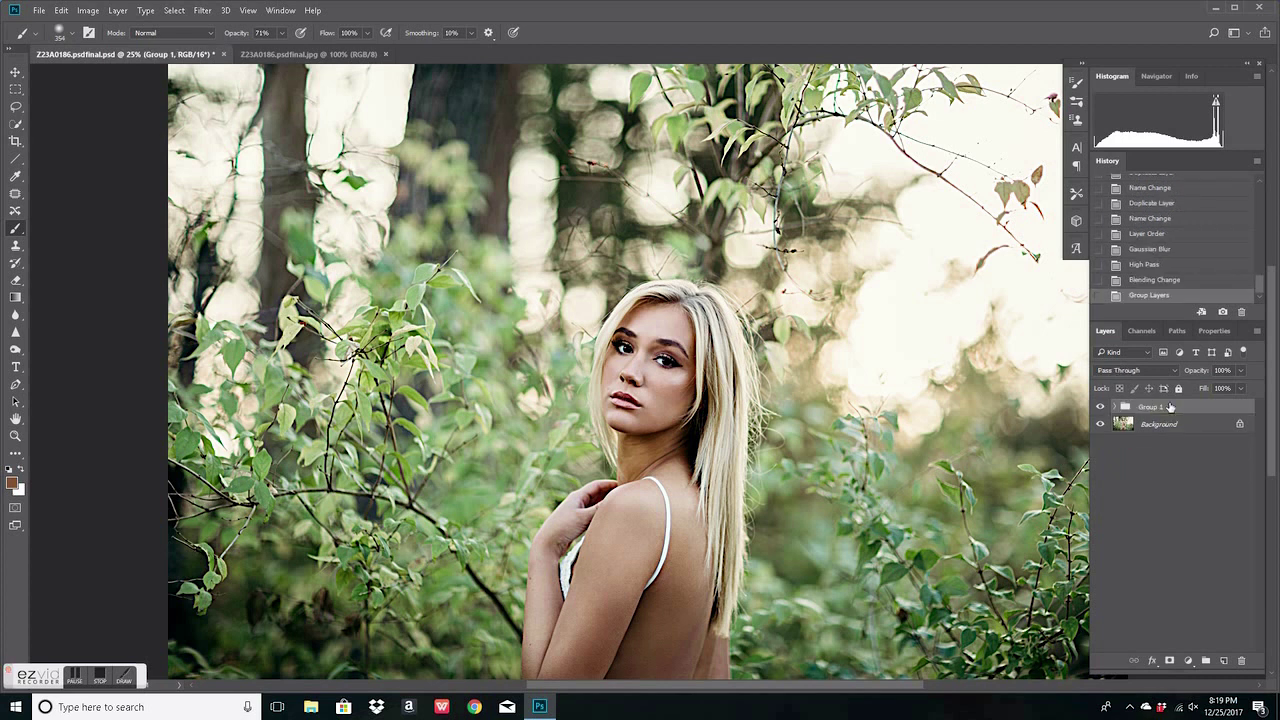
double_click(1170, 406)
type("Sharpen")
key("Return")
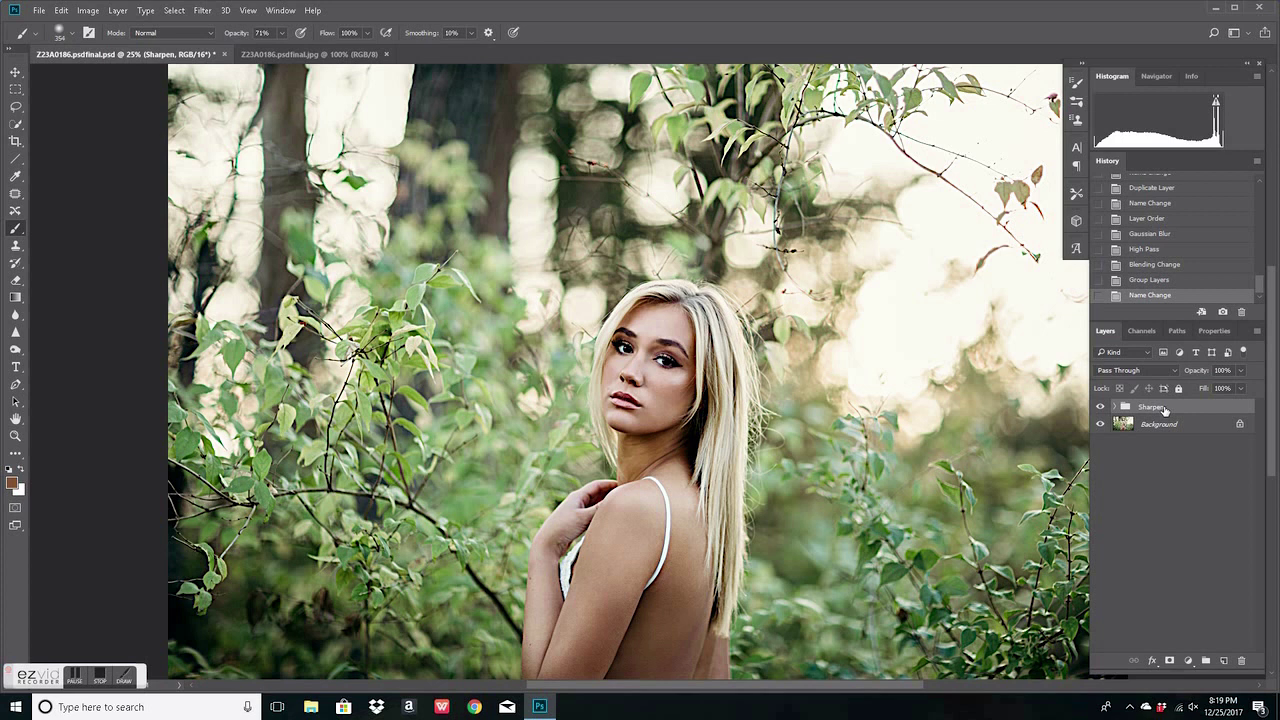
- Add a layer mask to the Sharpen group and invert it to black
left_click(1170, 662)
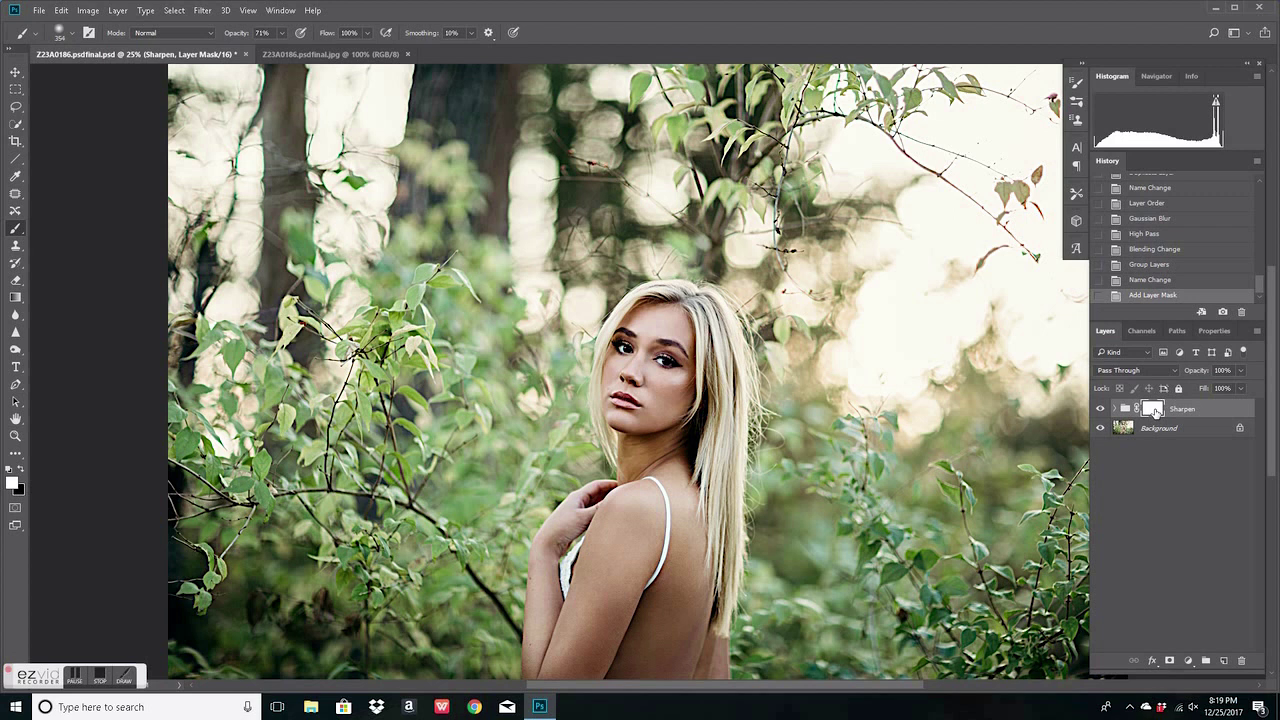
key("ctrl+i")
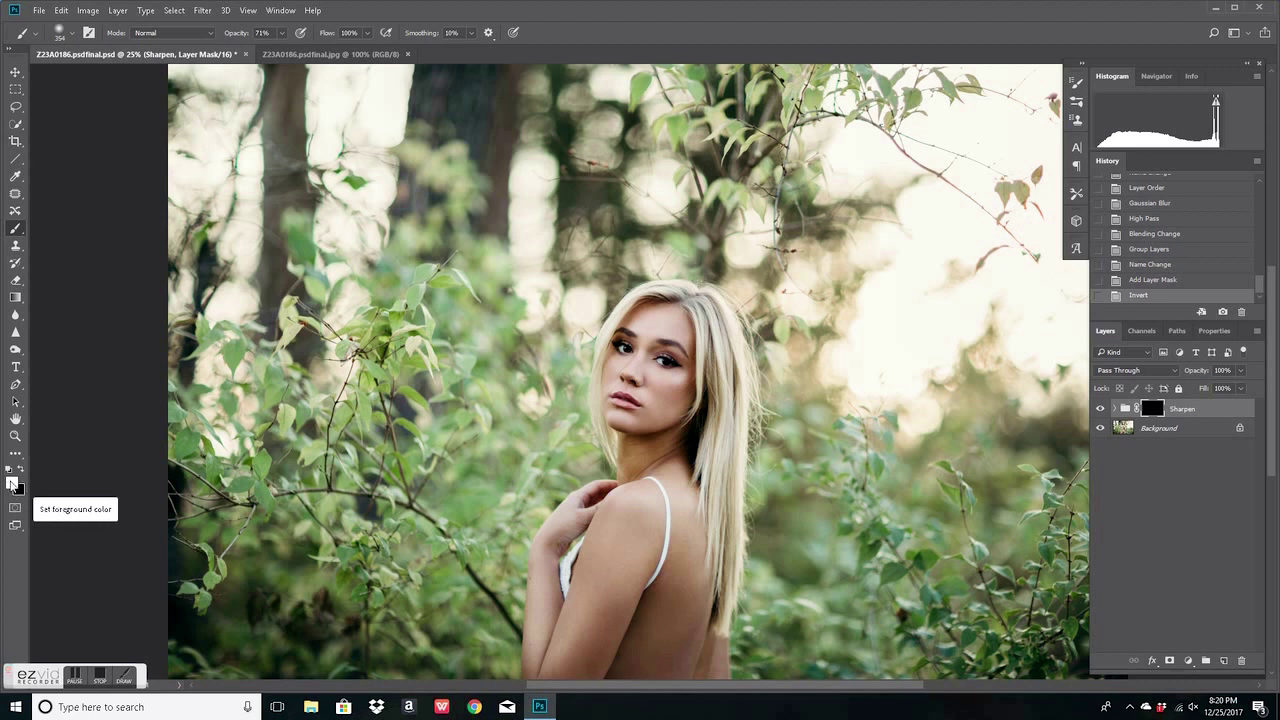
left_click(13, 484)
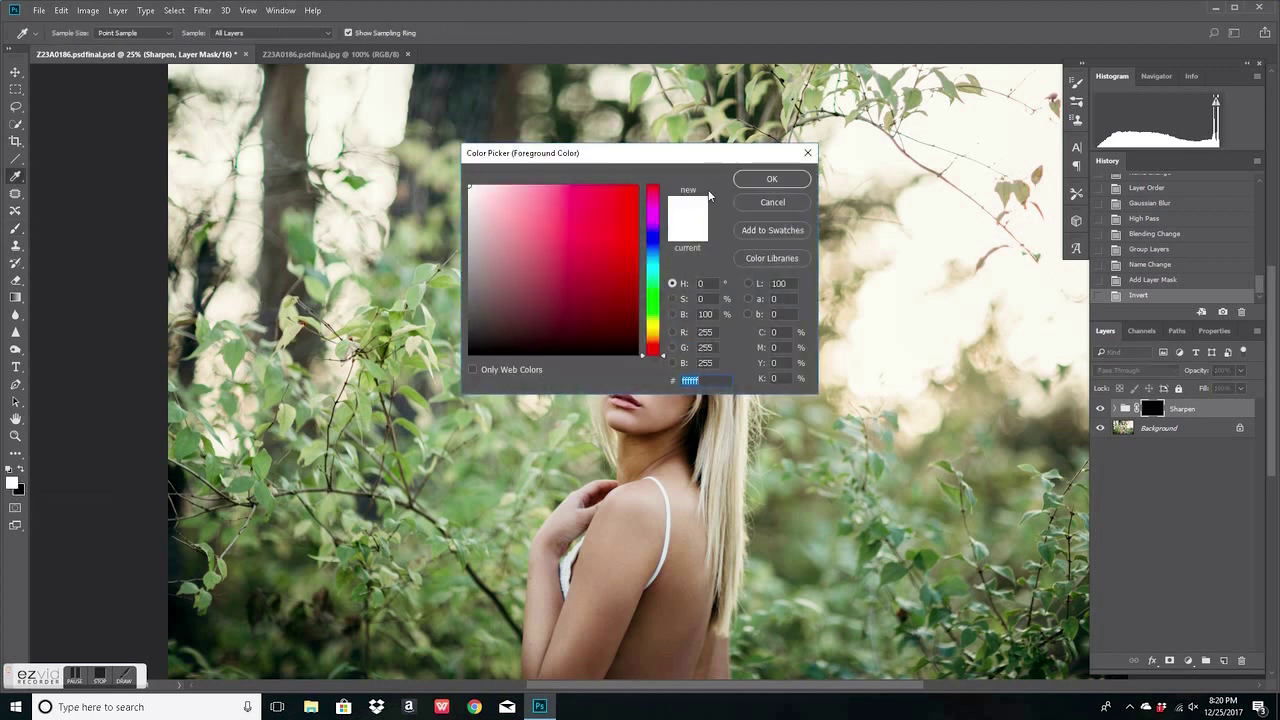
- Set white as the foreground colour and switch to the Brush tool
left_click(776, 181)
key("b")
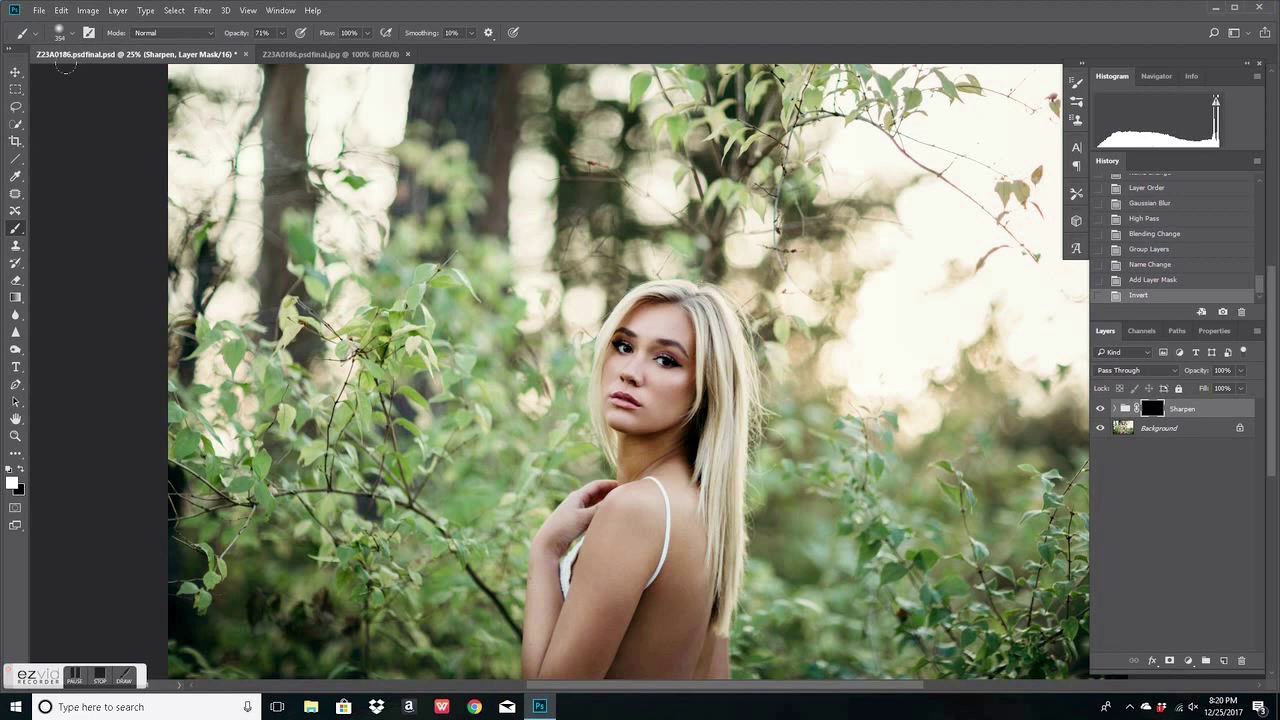
left_click(72, 33)
- Enlarge the soft brush to 495 px and paint a first stroke on the mask
left_click_drag(147, 76, 153, 76)
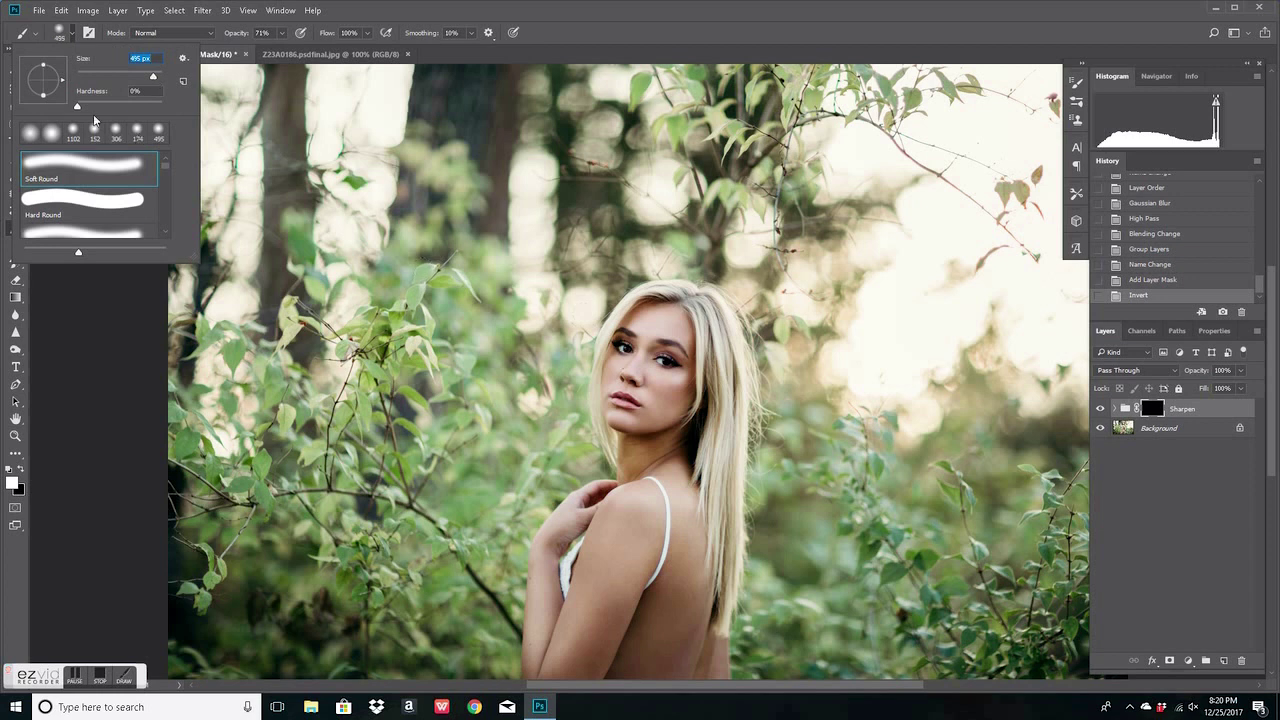
left_click(150, 375)
left_click(150, 375)
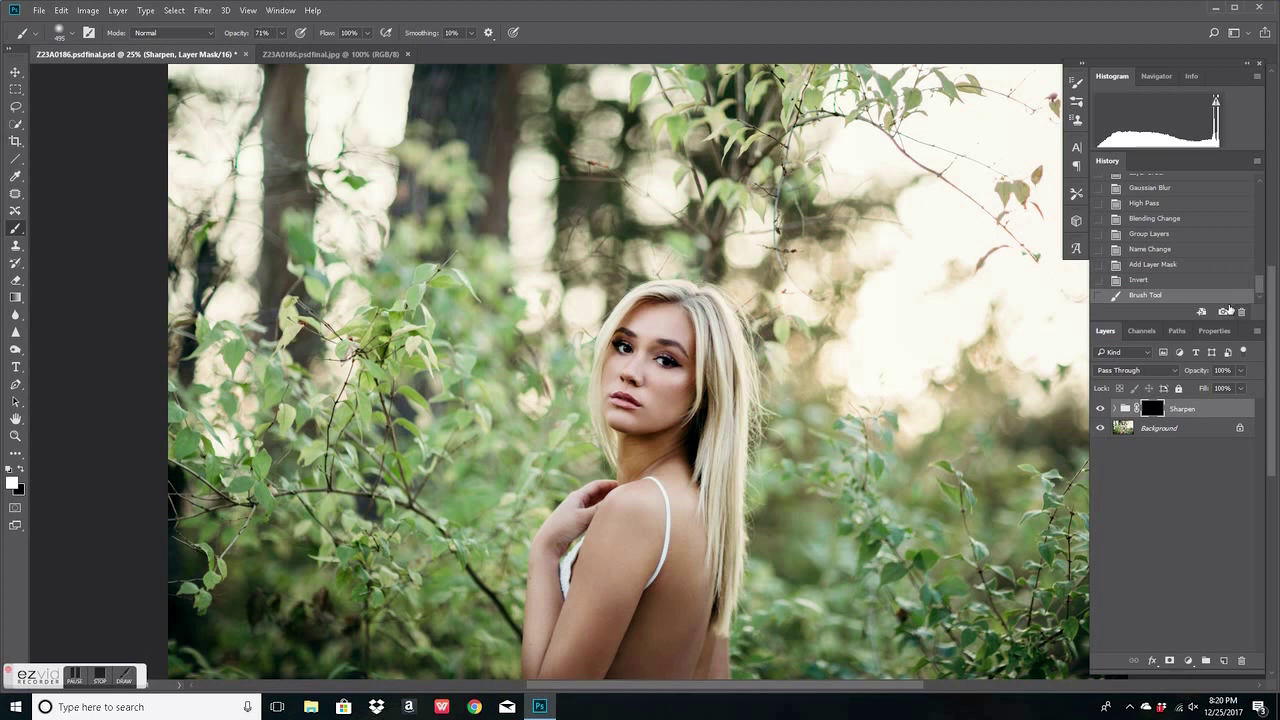
- Lower the Sharpen group's opacity to 32%
left_click(1241, 373)
left_click_drag(1243, 389, 1207, 398)
left_click(1200, 391)
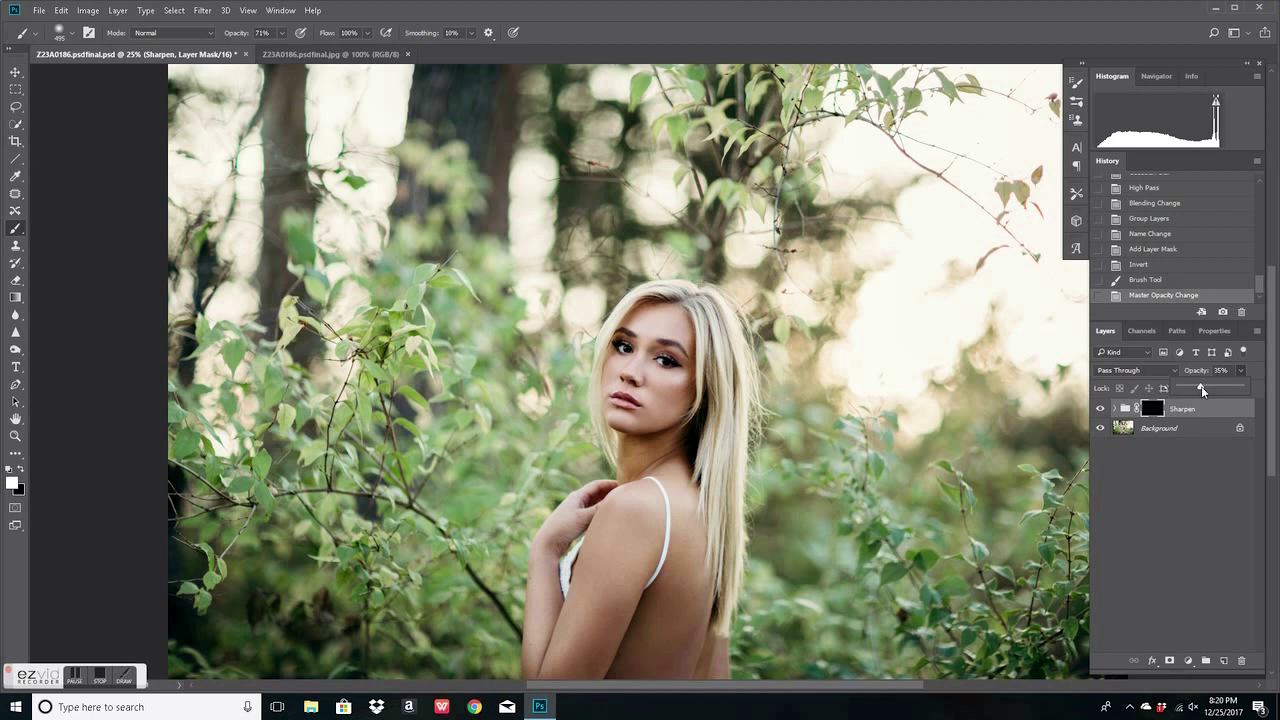
left_click_drag(1201, 386, 1198, 387)
left_click_drag(582, 685, 598, 685)
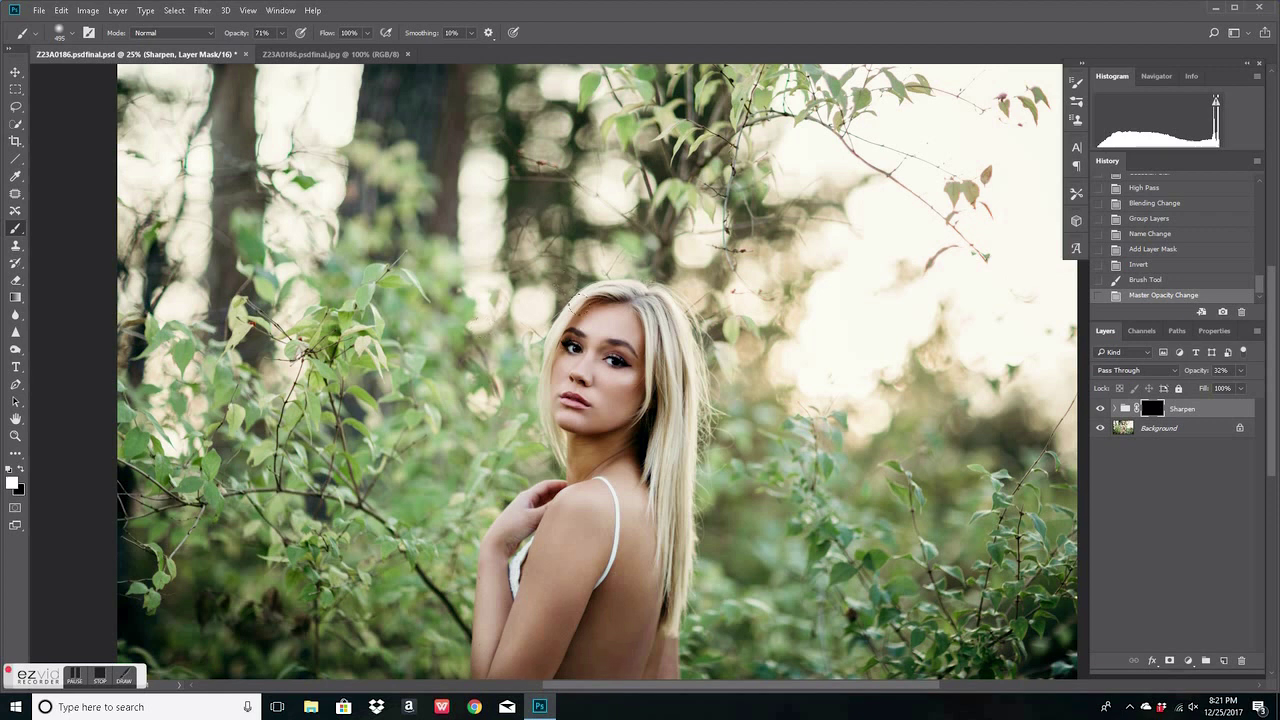
- Paint white on the Sharpen mask along the hair, the shoulder and near the face
scroll(668, 352, "up", 1)
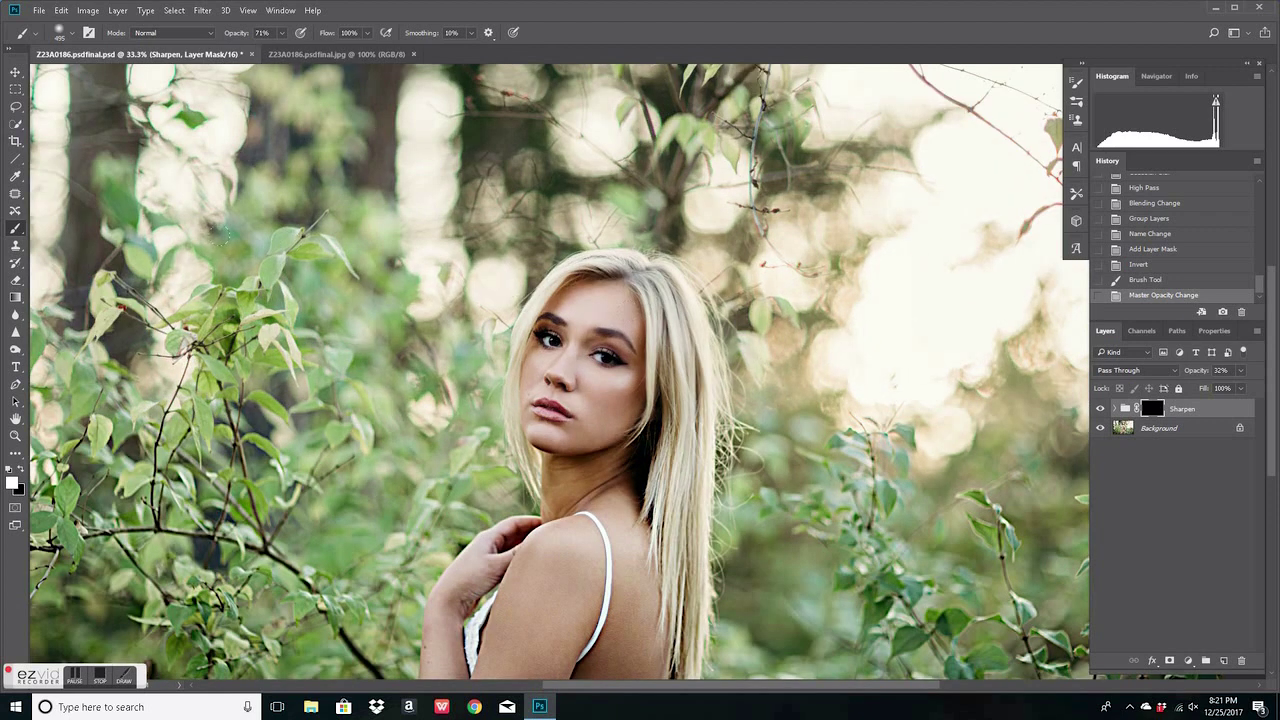
scroll(537, 324, "down", 1)
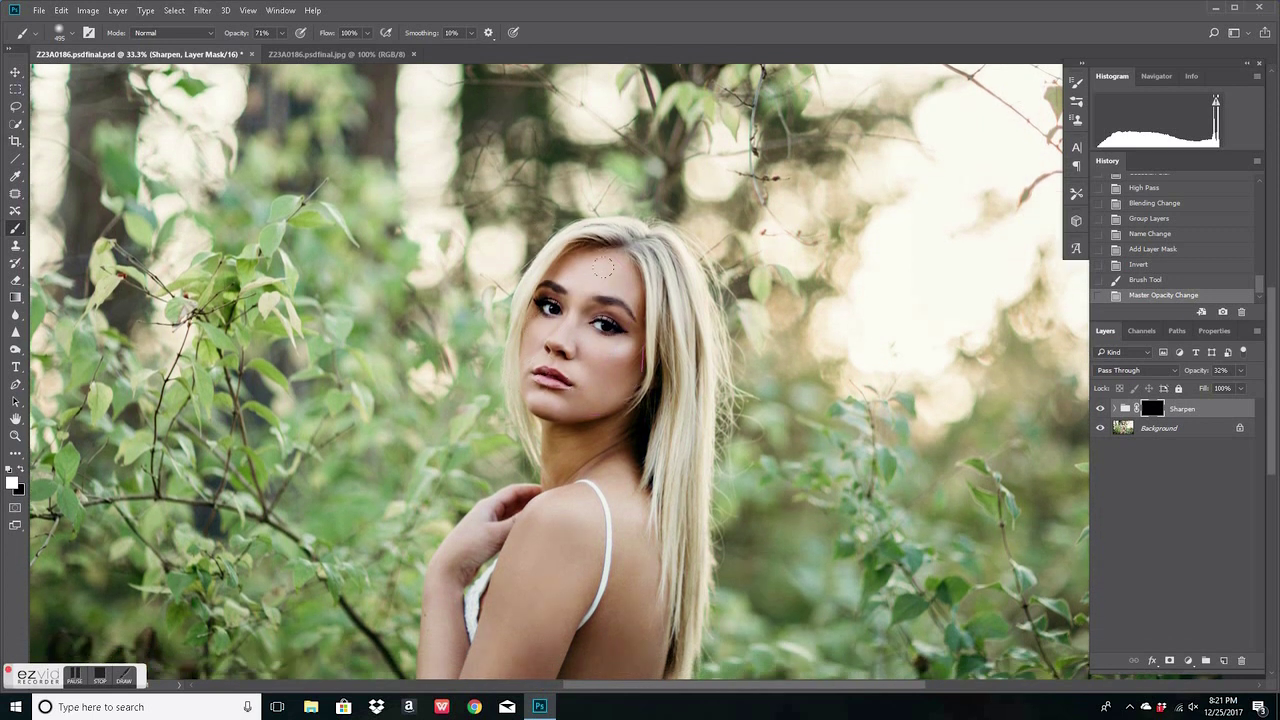
left_click_drag(692, 345, 688, 470)
left_click_drag(657, 585, 578, 490)
left_click(659, 362)
scroll(659, 362, "up", 1)
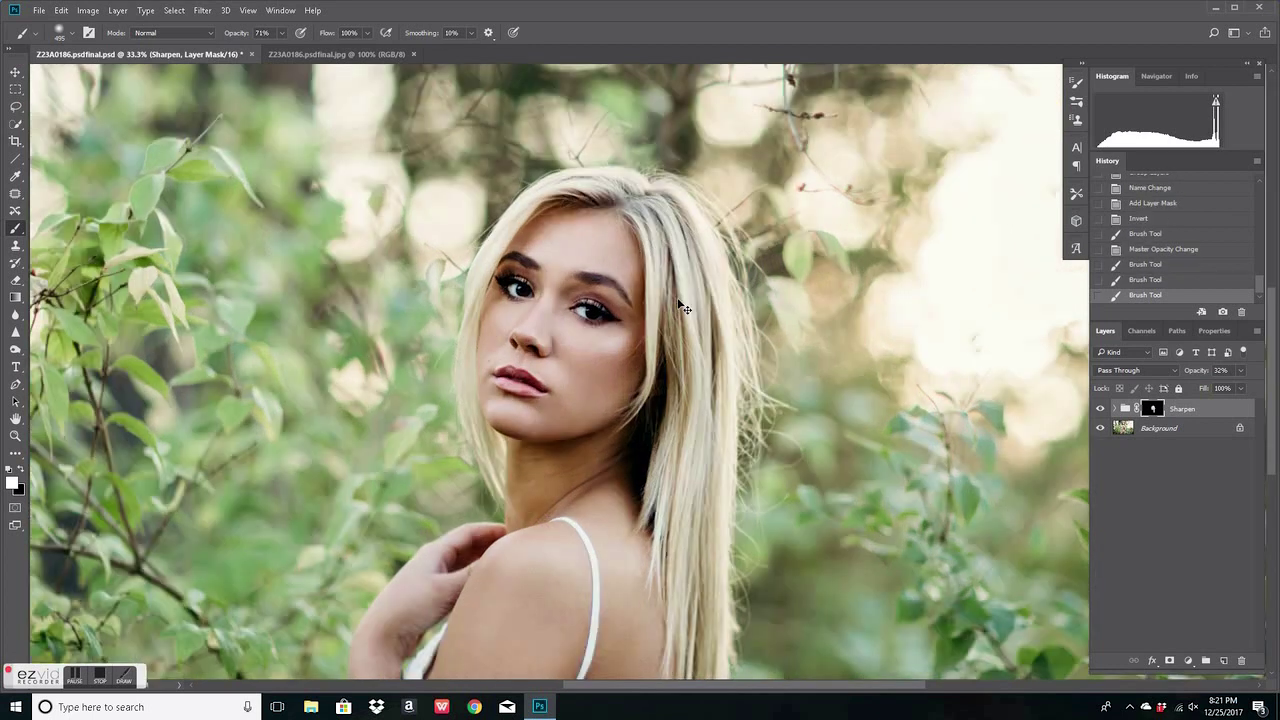
scroll(630, 350, "up", 1)
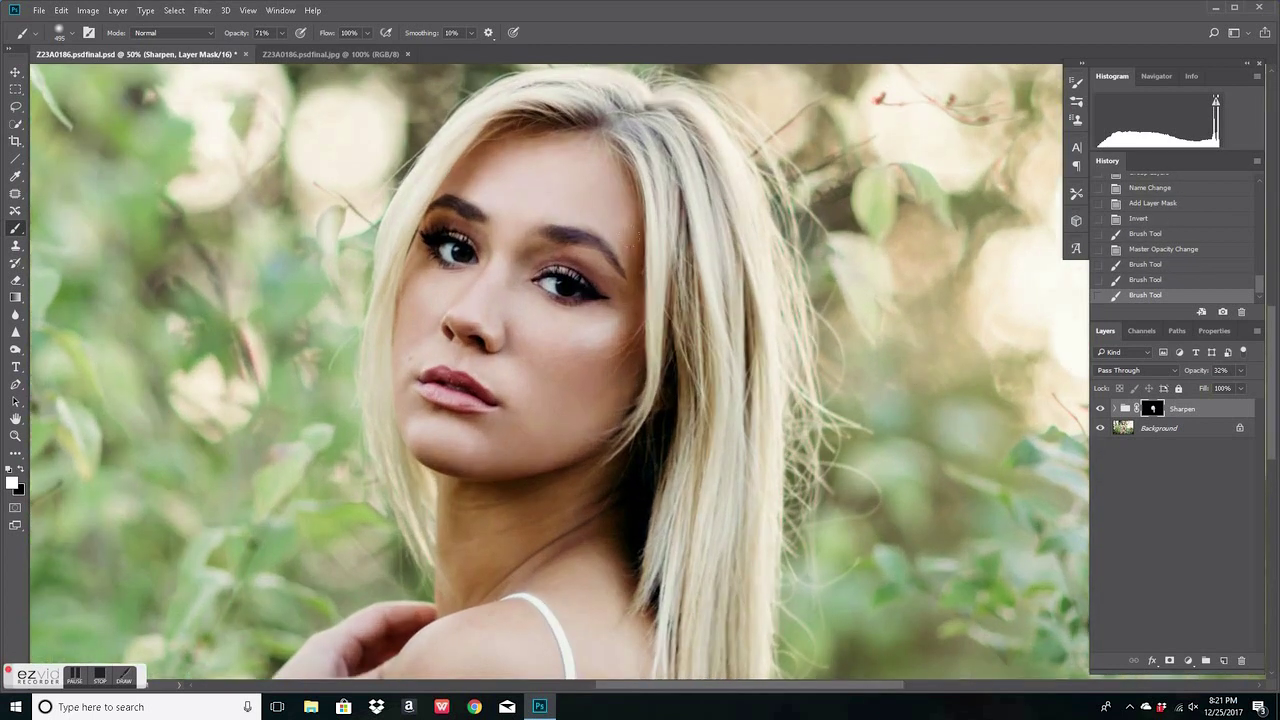
- Toggle the Sharpen group off and on to compare, then set its opacity to 39%
left_click(1100, 409)
left_click(1101, 409)
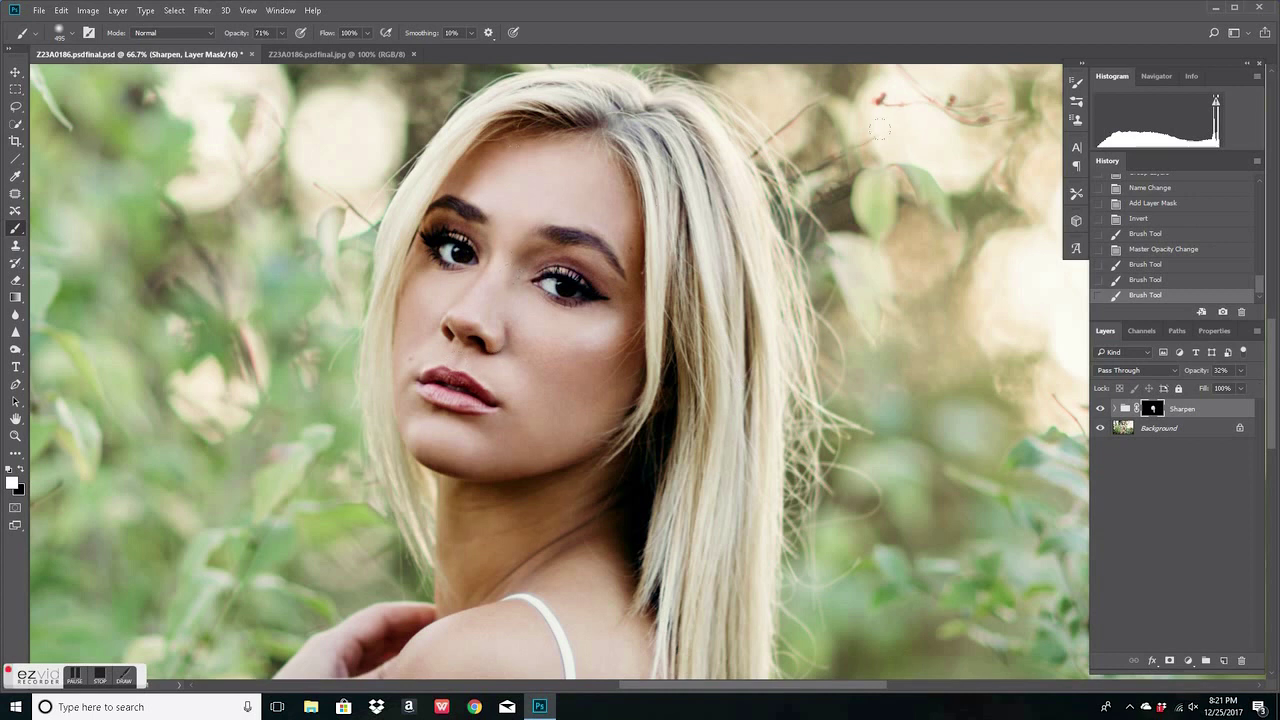
left_click(1241, 371)
left_click_drag(1214, 390, 1219, 391)
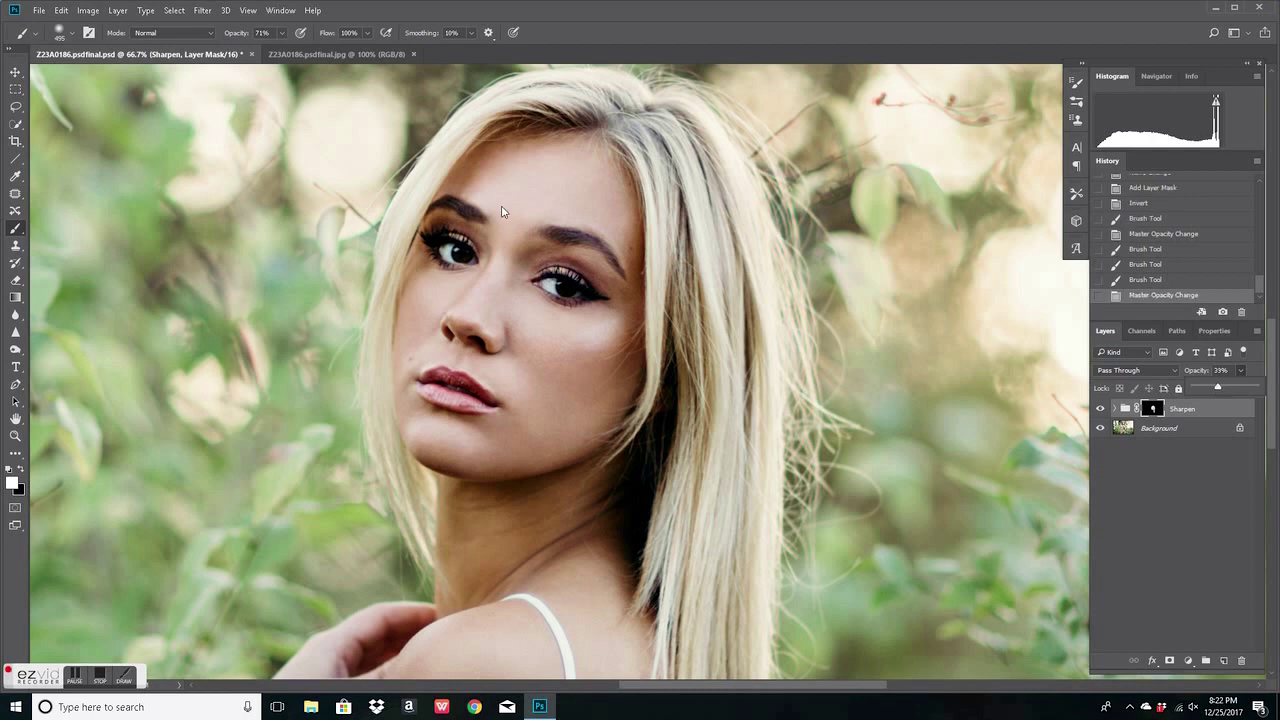
left_click(393, 139)
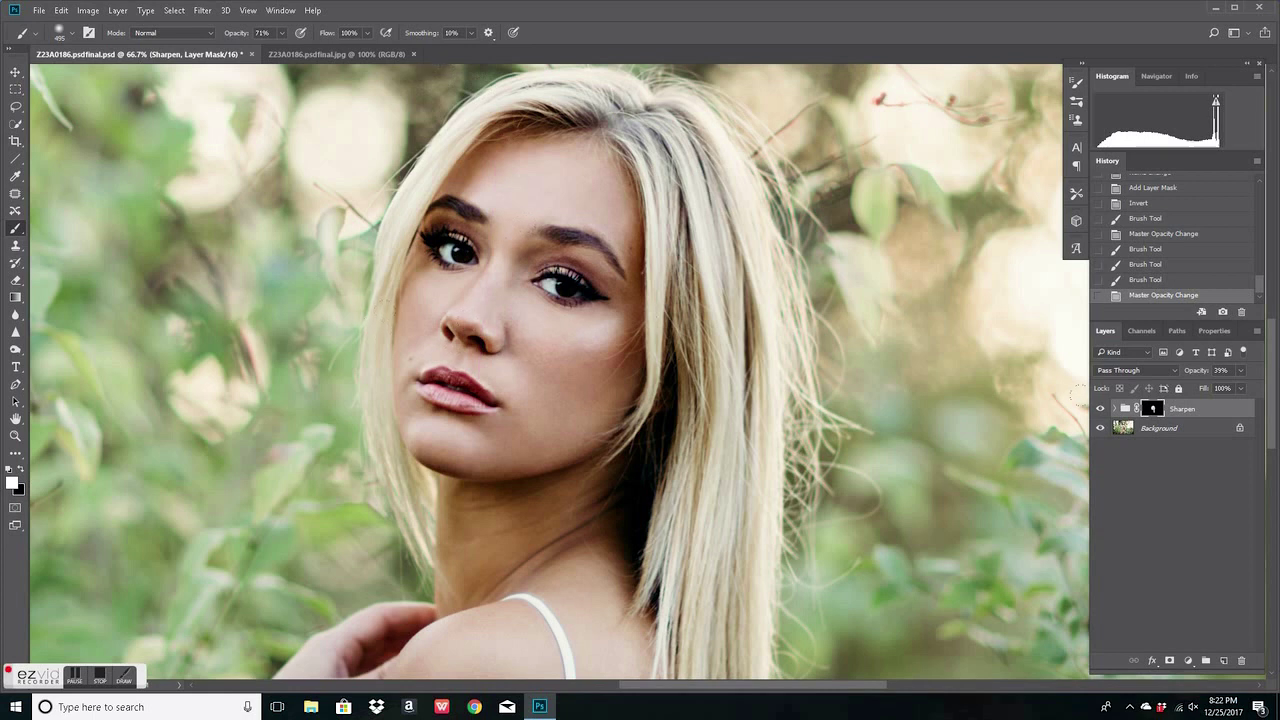
- Add another mask stroke, compare again, and paint sharpening down the arm
left_click(1075, 432)
left_click(1101, 410)
left_click(1101, 410)
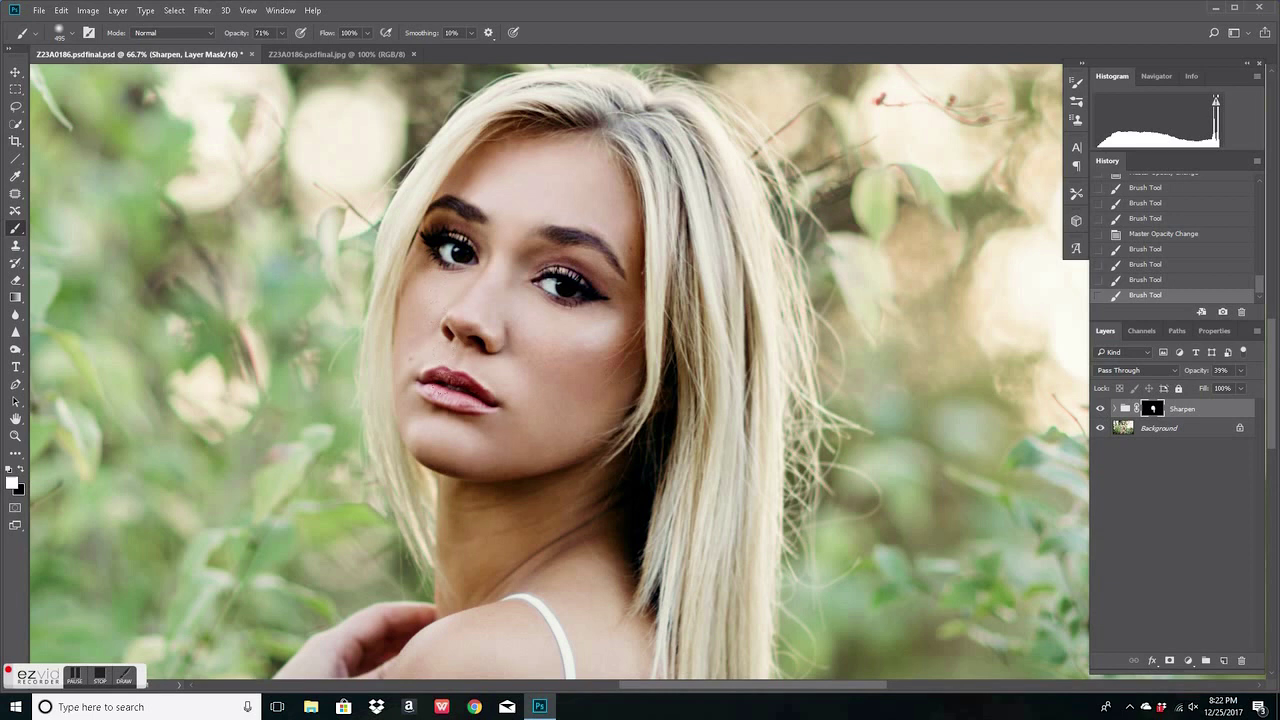
key("ctrl+minus")
key("ctrl+minus")
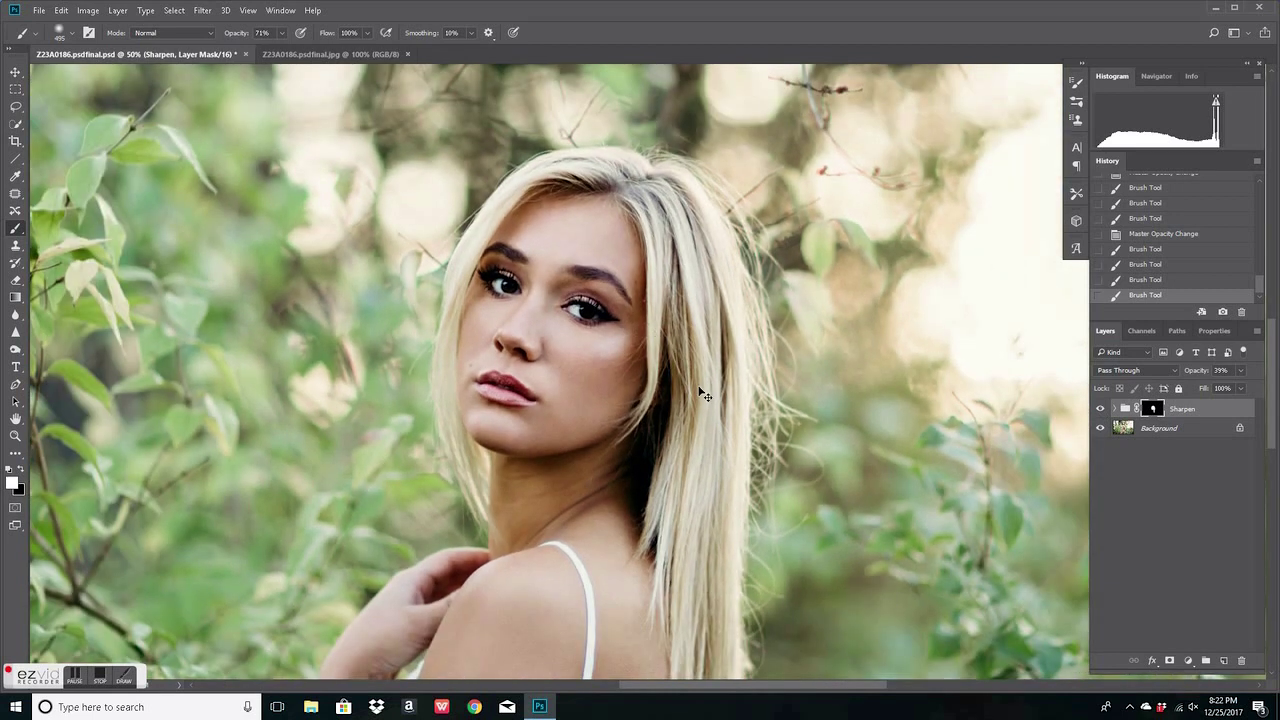
key("ctrl+minus")
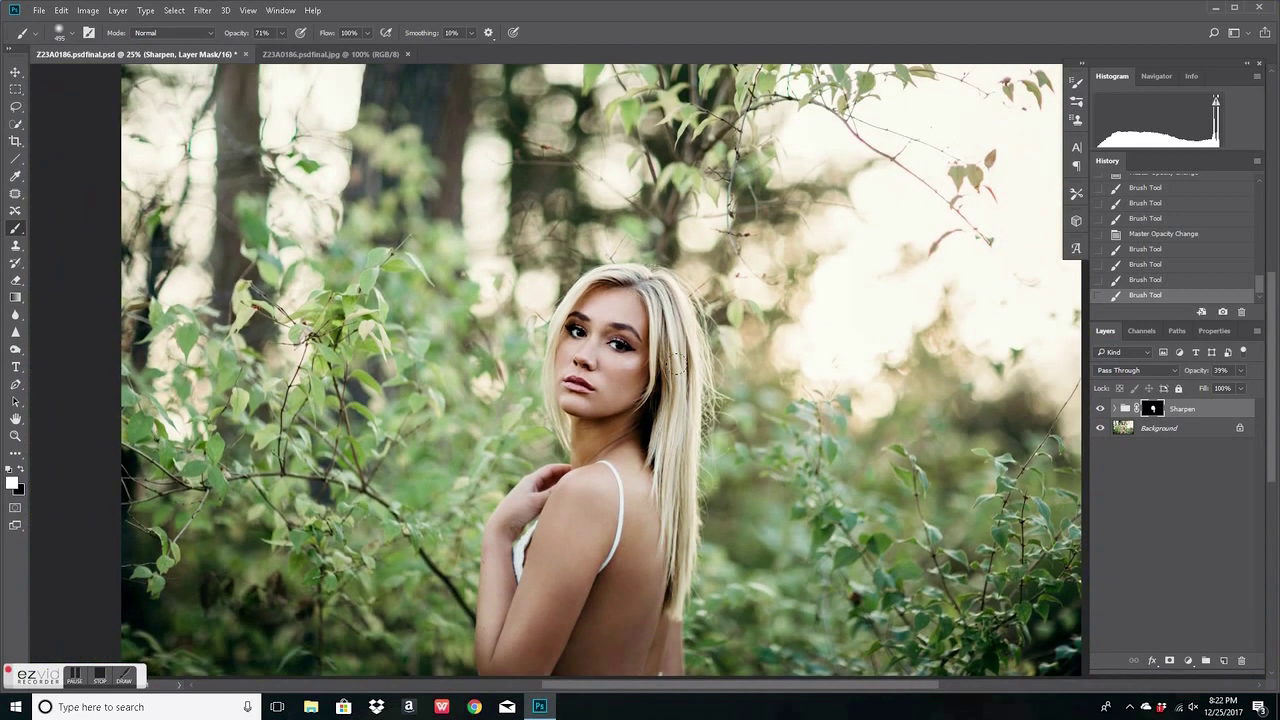
scroll(675, 362, "down", 3)
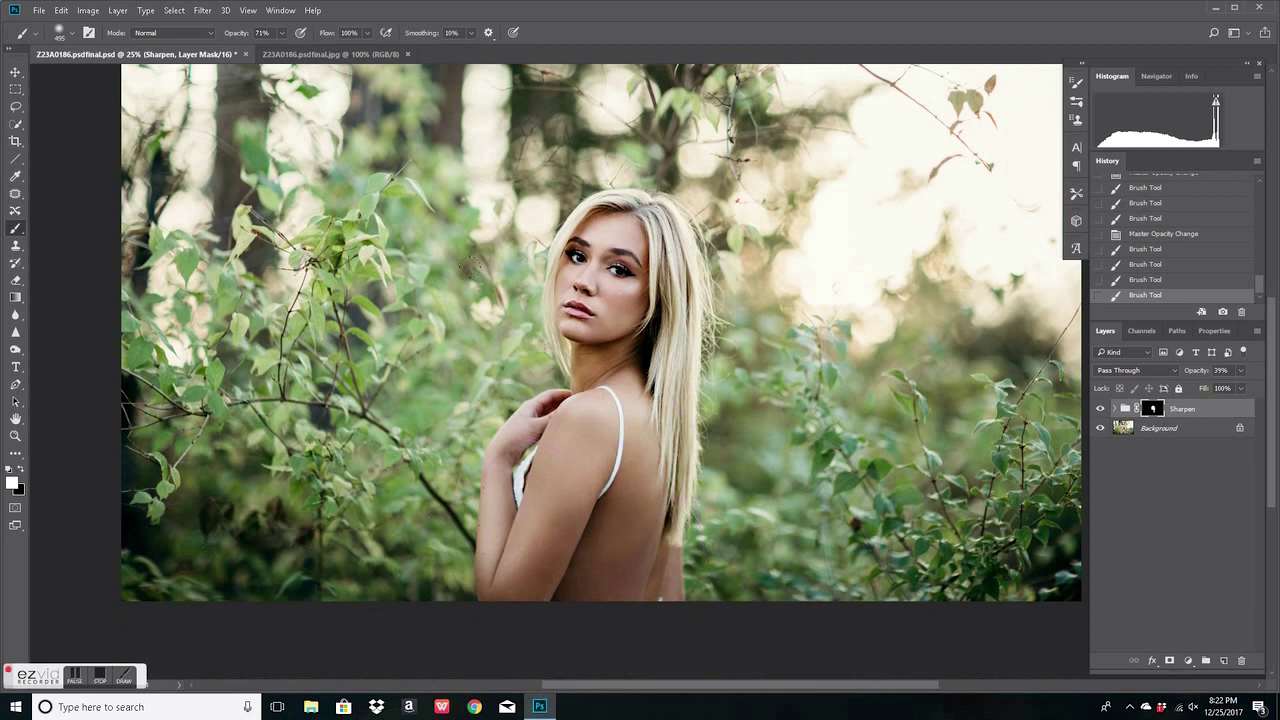
left_click_drag(492, 416, 546, 537)
scroll(540, 380, "up", 2)
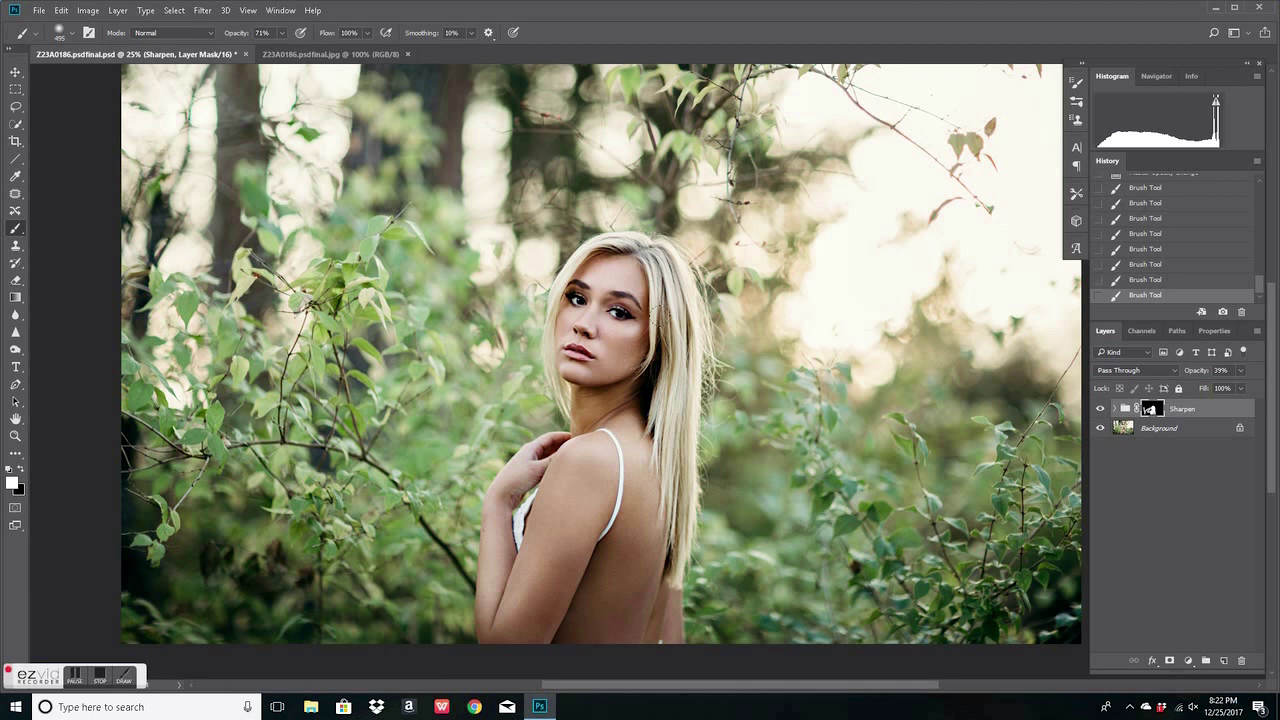
scroll(162, 98, "up", 1)
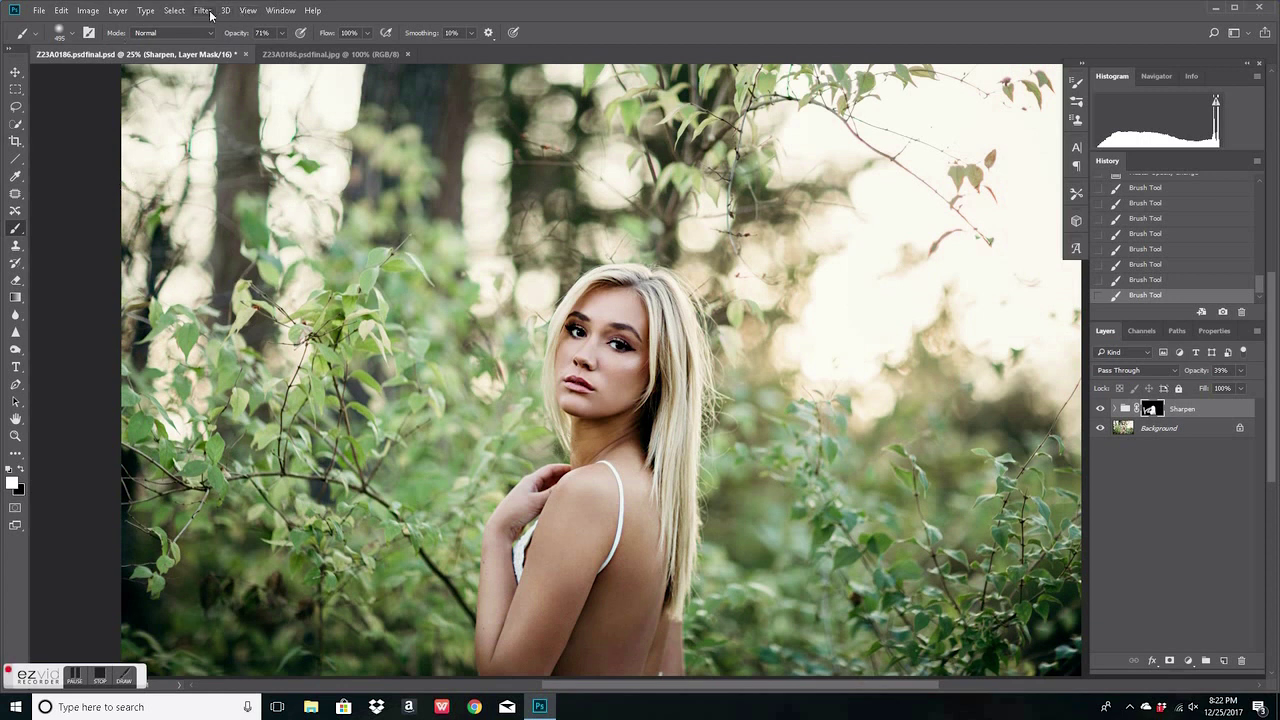
- Show the Actions panel from the Window menu and start a new action named Action 714
left_click(281, 11)
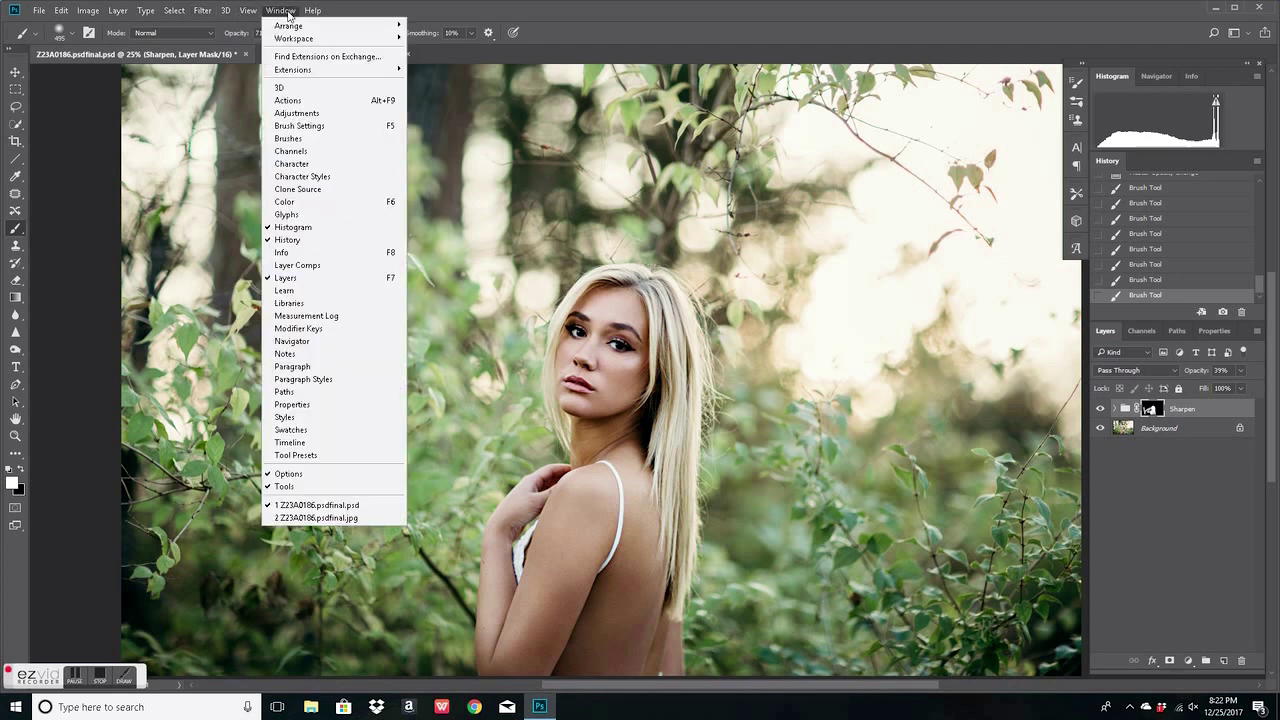
left_click(292, 101)
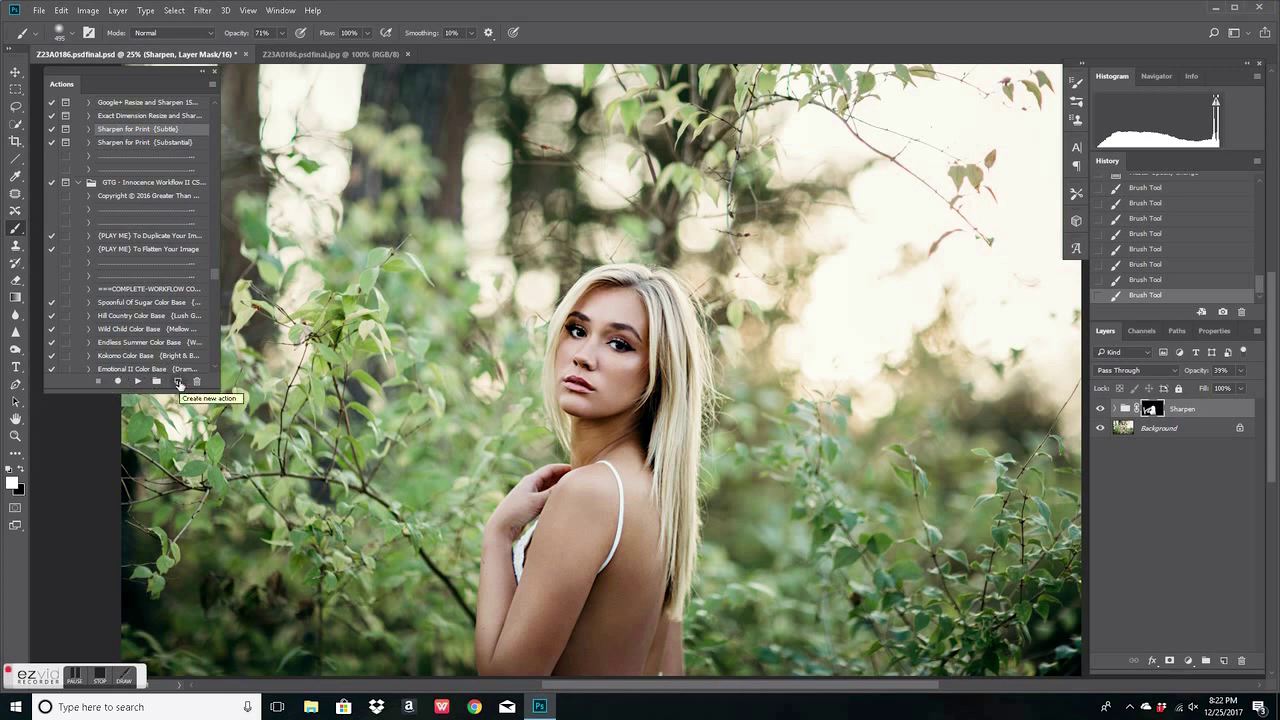
left_click(178, 382)
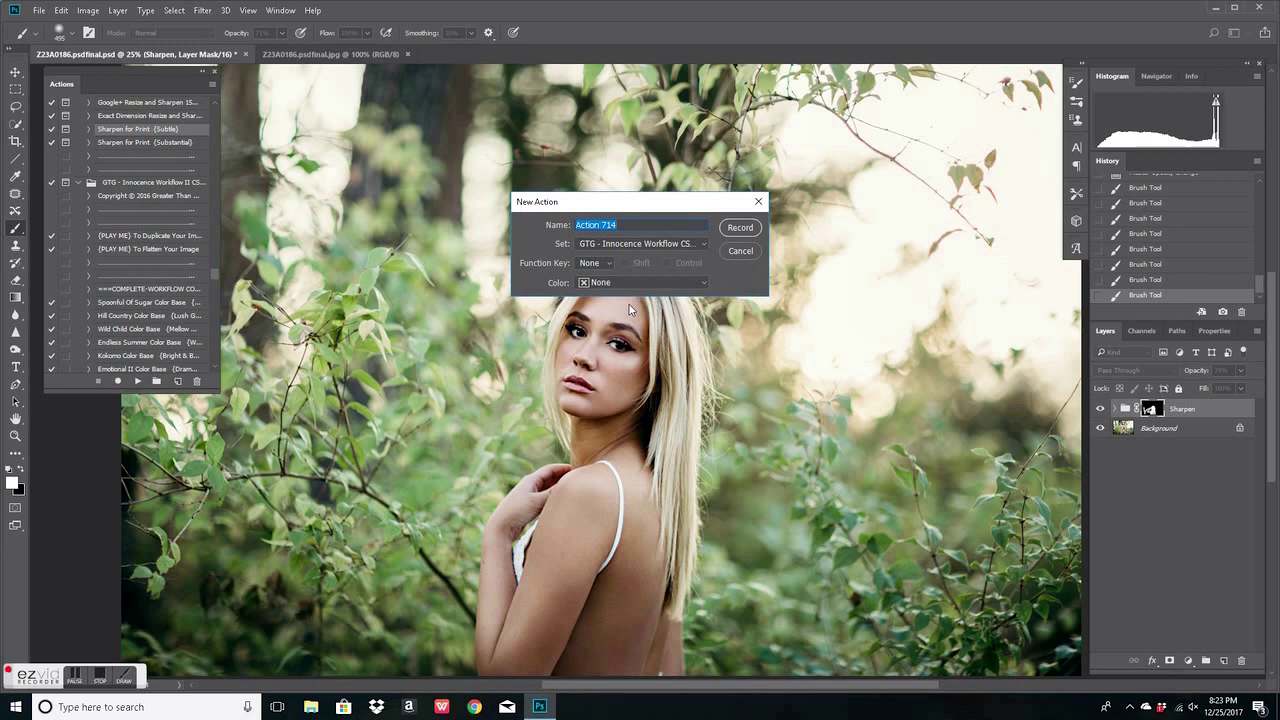
- Cancel the New Action dialog without recording and zoom out to the whole photo
left_click(755, 250)
key("ctrl+minus")
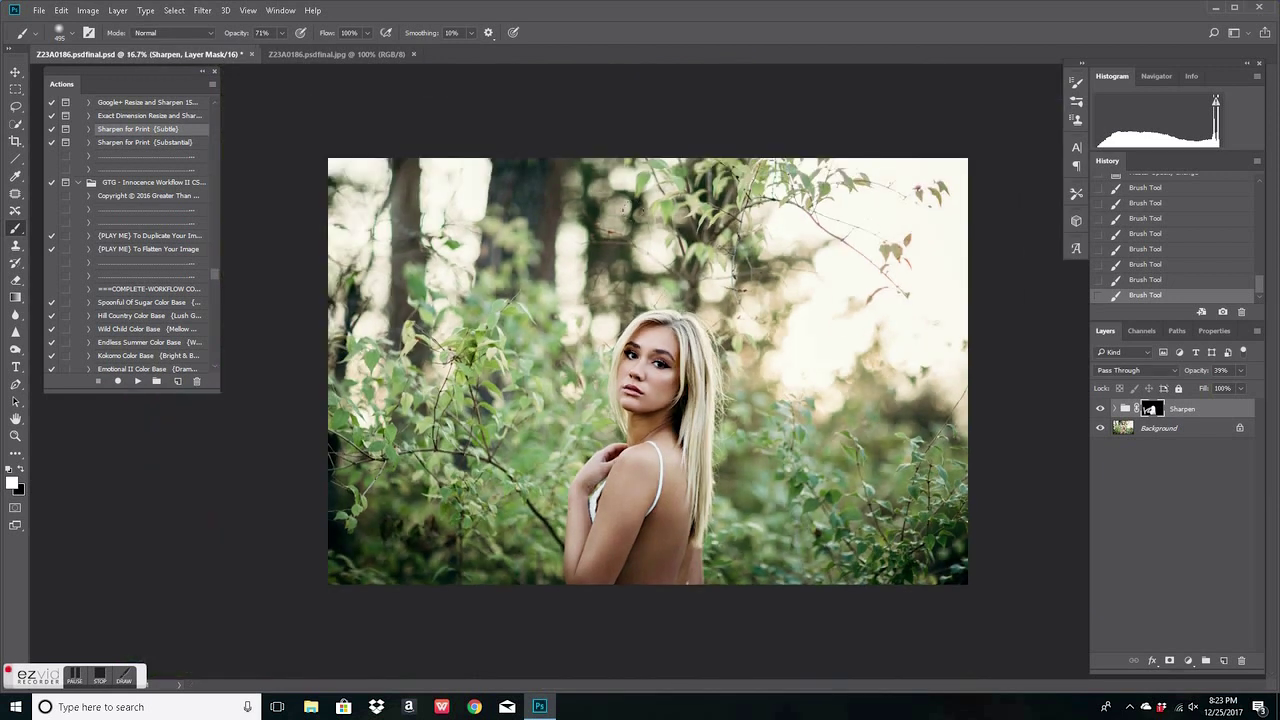